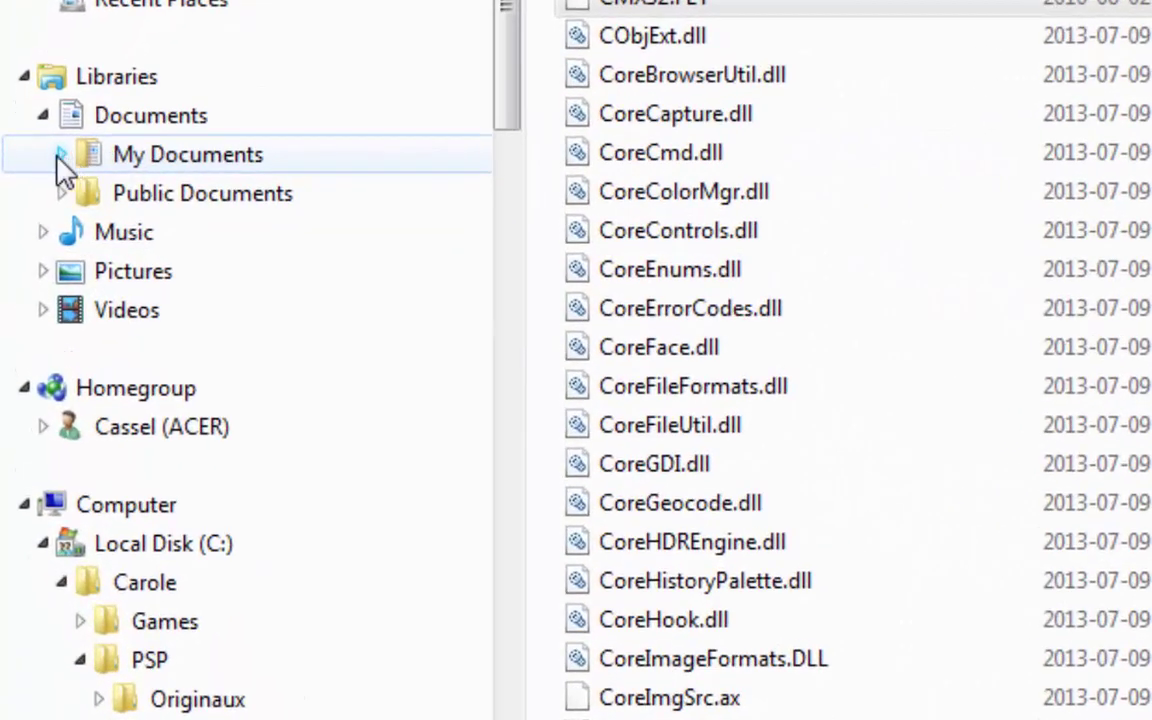
- Expand My Documents > Corel PaintShop Pro > 16.0 in the Explorer navigation pane
{"action": "left_click", "coordinate": [60, 156]}
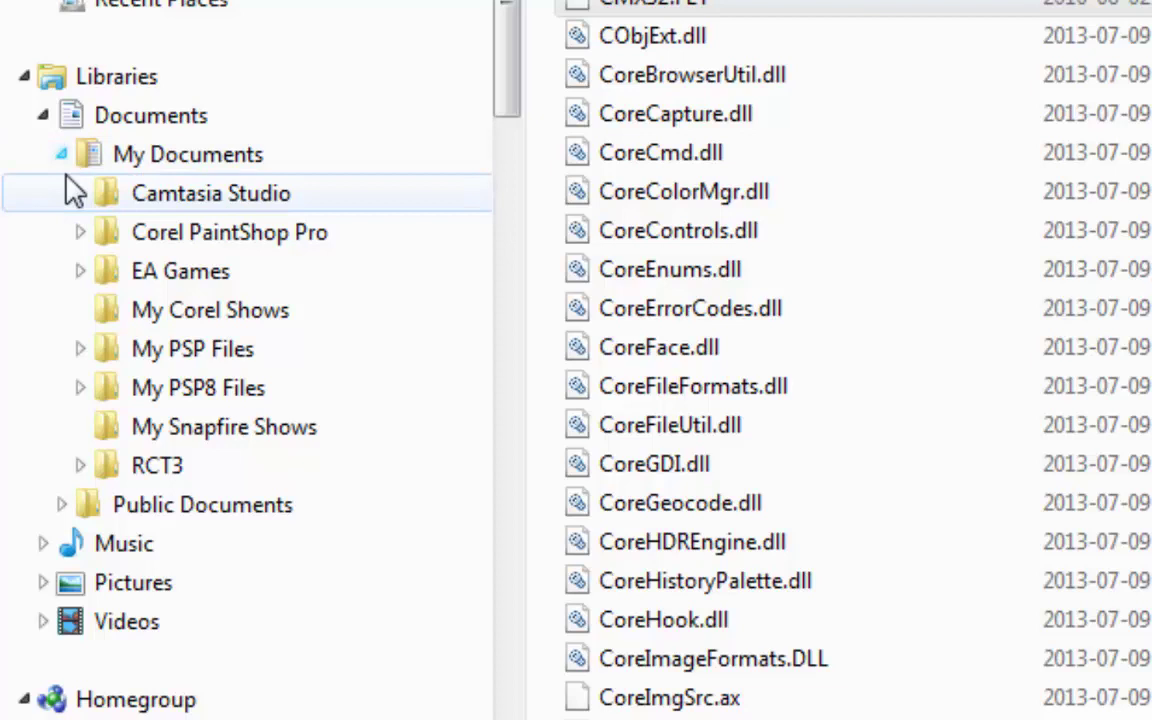
{"action": "left_click", "coordinate": [80, 233]}
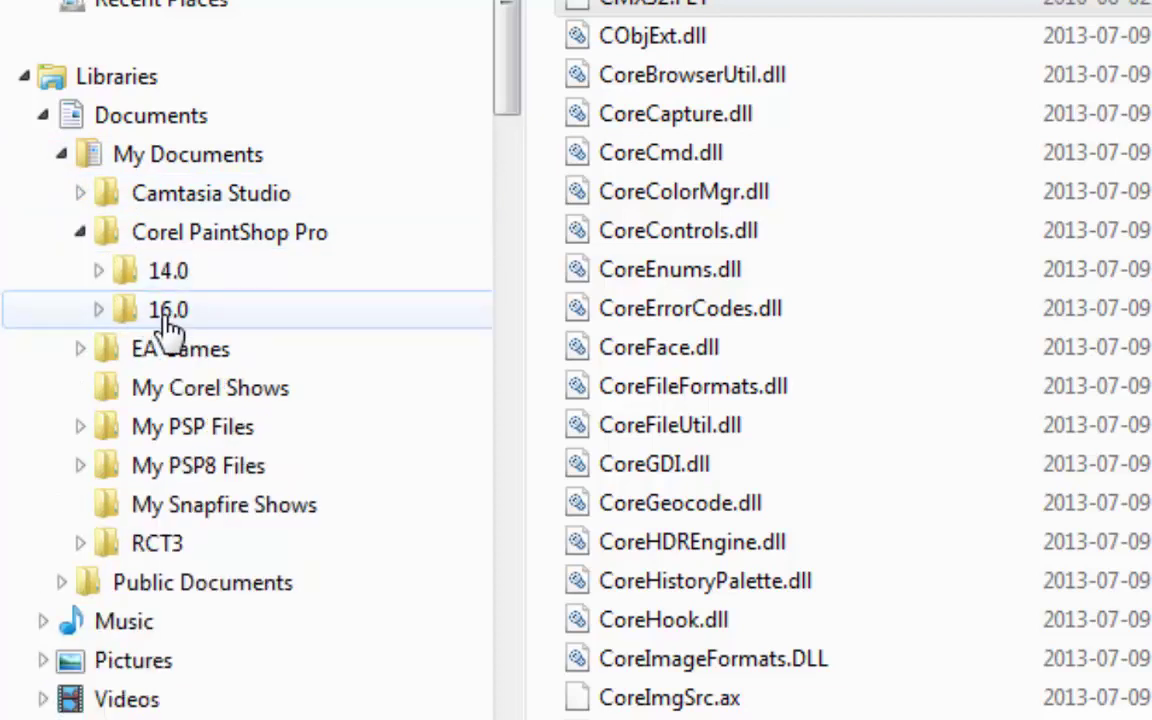
{"action": "left_click", "coordinate": [98, 310]}
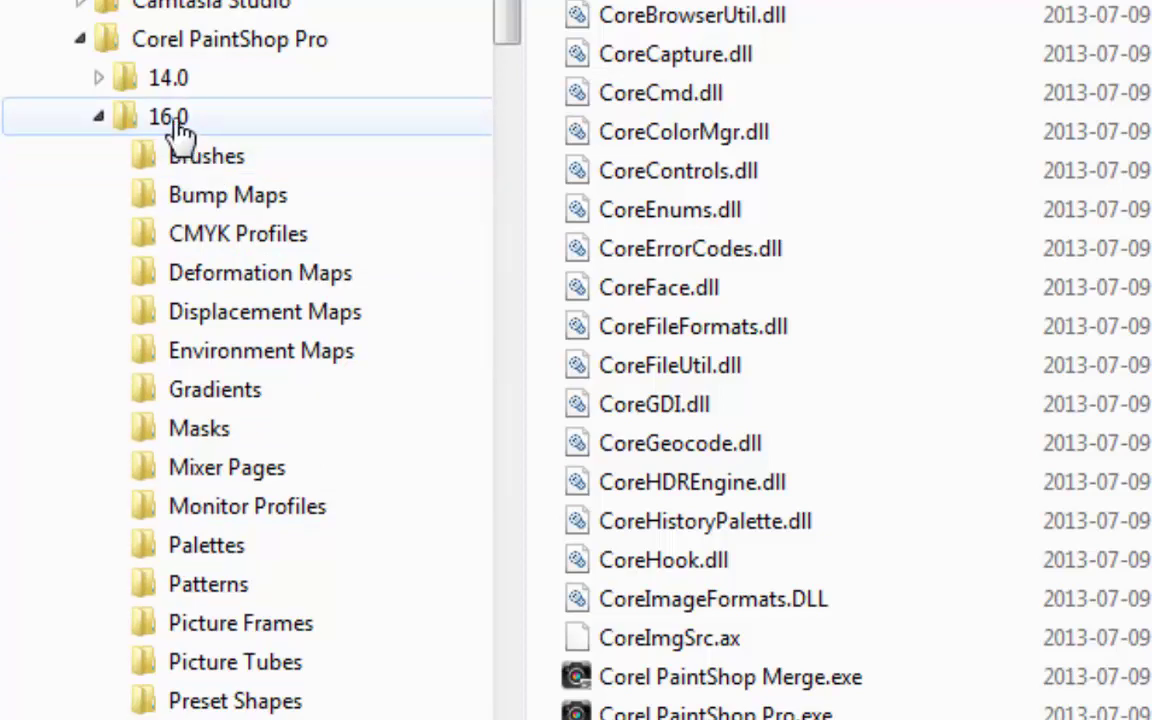
- Select and copy all the resource folders inside the 16.0 folder
{"action": "left_click", "coordinate": [178, 127]}
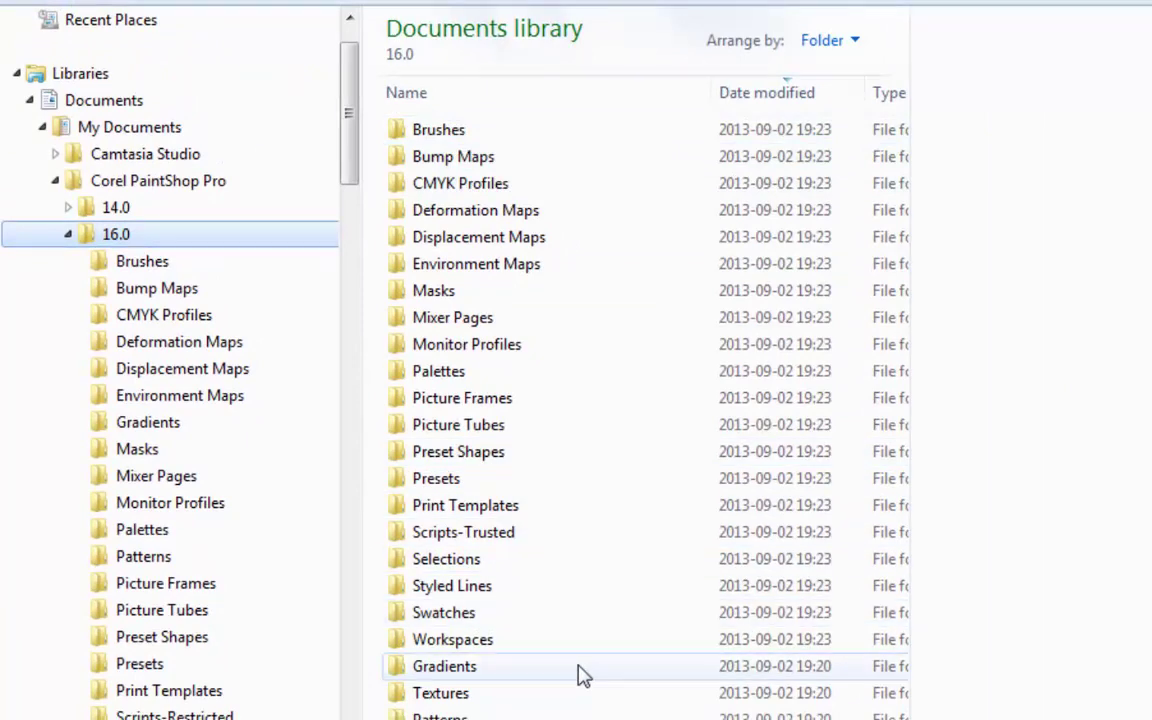
{"action": "key", "text": "ctrl+a"}
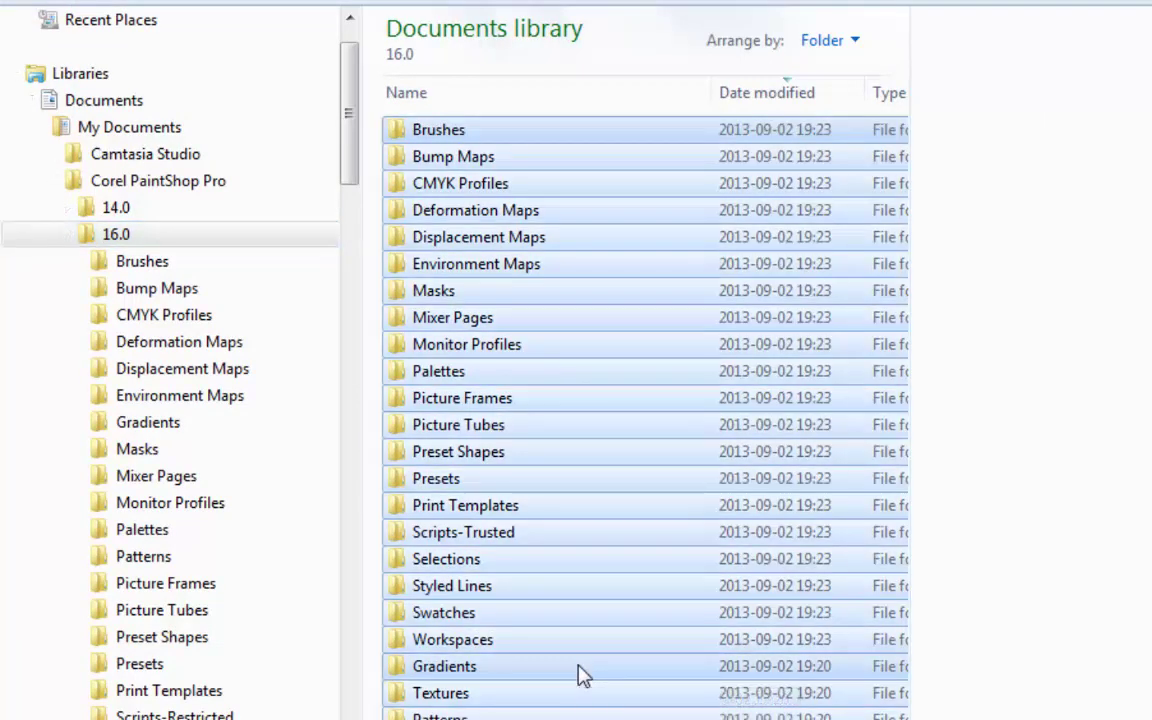
{"action": "left_click_drag", "start_coordinate": [349, 159], "coordinate": [345, 322]}
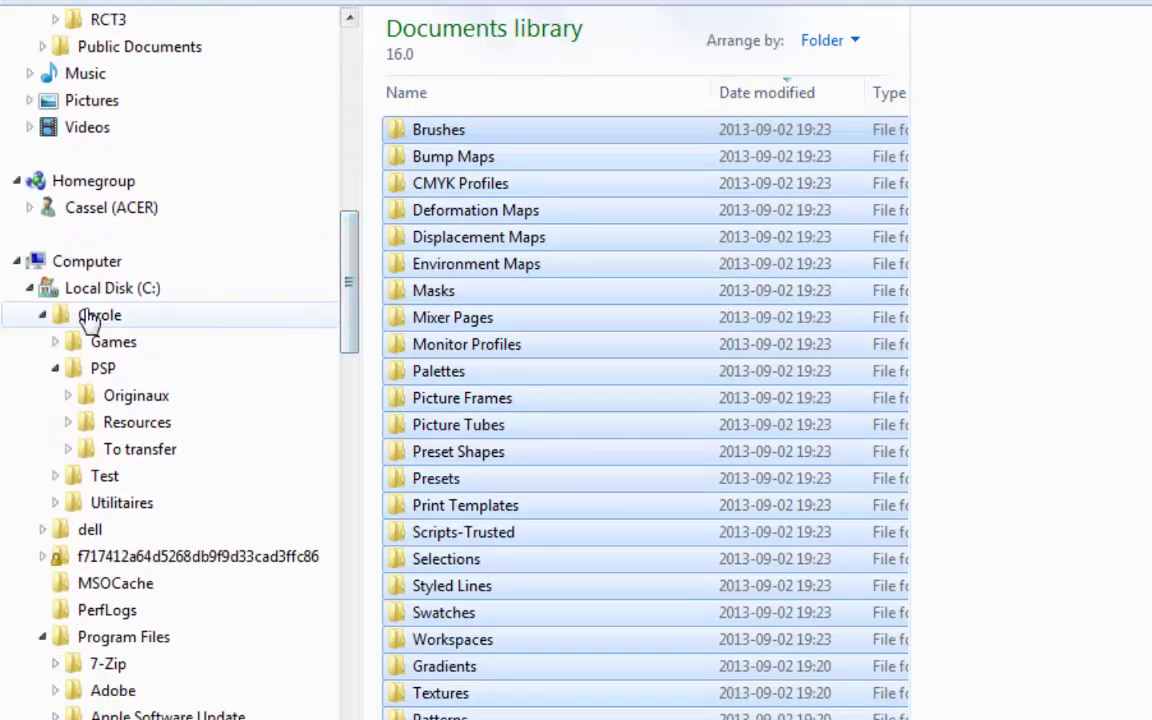
- Create a new folder named MyPSPResources inside PSP\Resources
{"action": "left_click", "coordinate": [112, 432]}
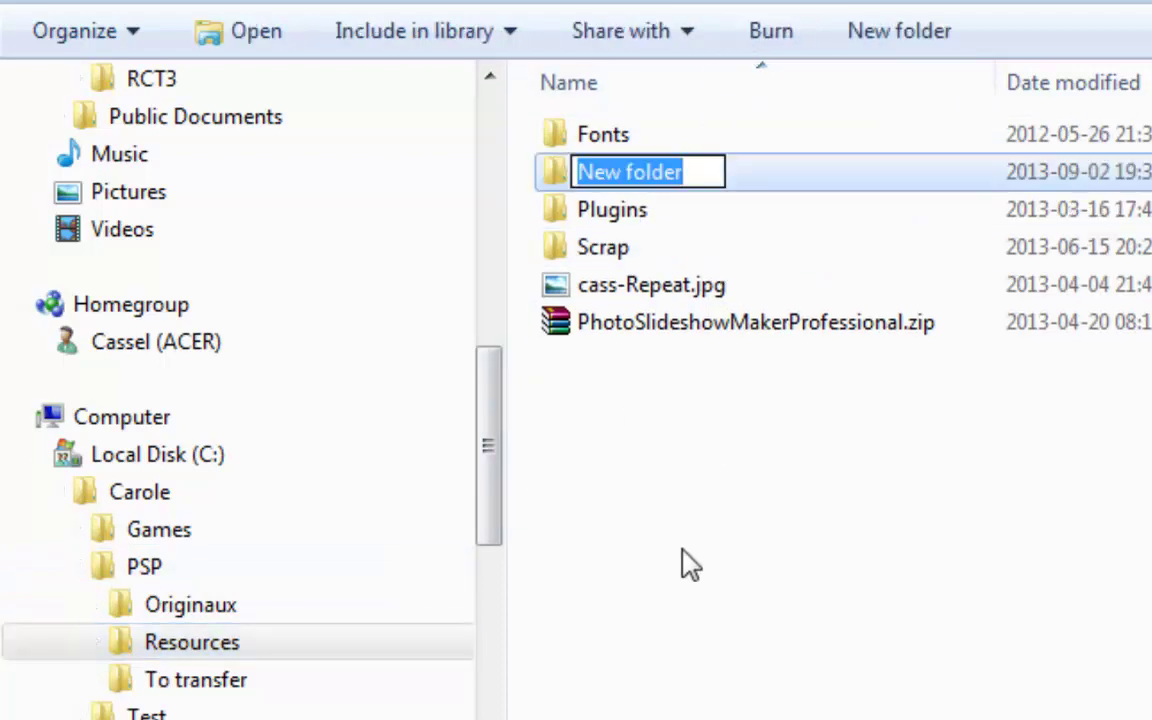
{"action": "type", "text": "MyPSP"}
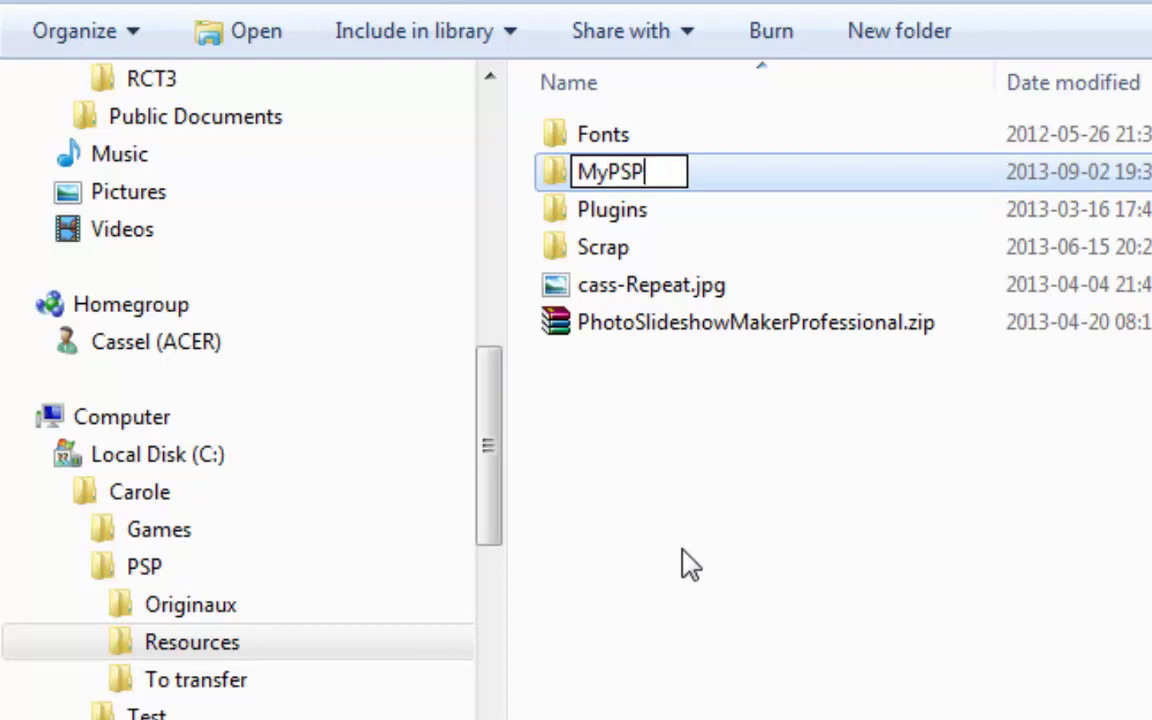
{"action": "type", "text": "Resour"}
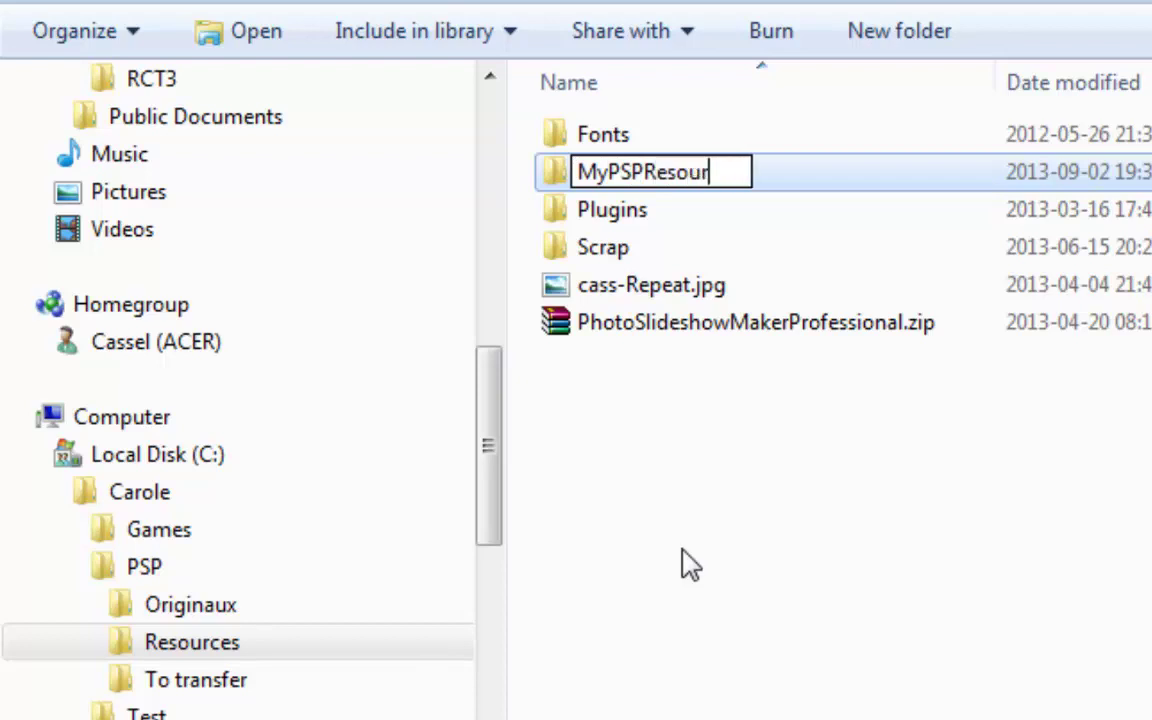
{"action": "type", "text": "ces"}
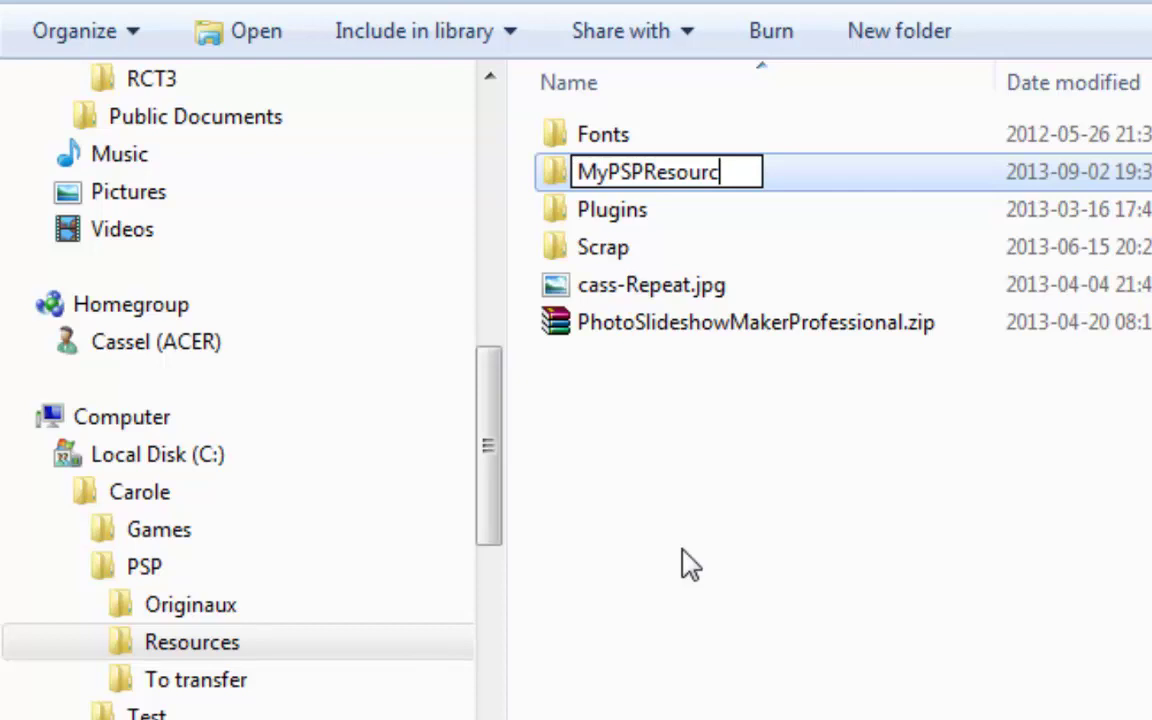
{"action": "left_click", "coordinate": [688, 560]}
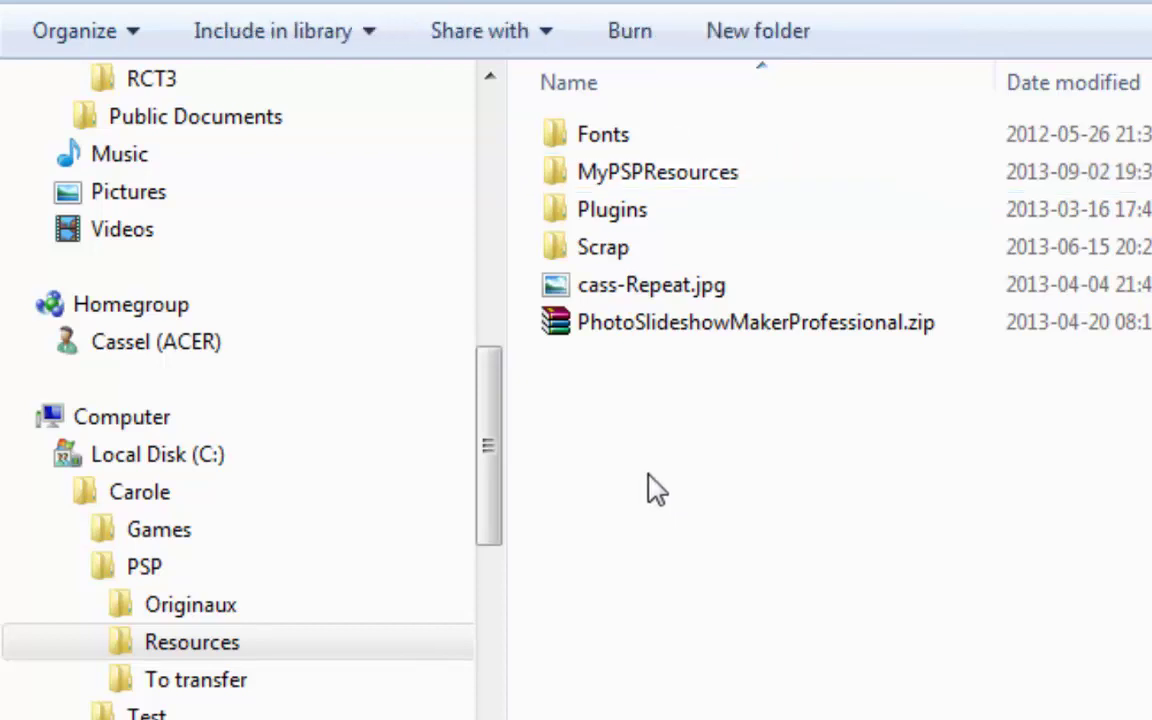
- Paste the copied resource folders, Brushes through Presets, into MyPSPResources
{"action": "double_click", "coordinate": [560, 178]}
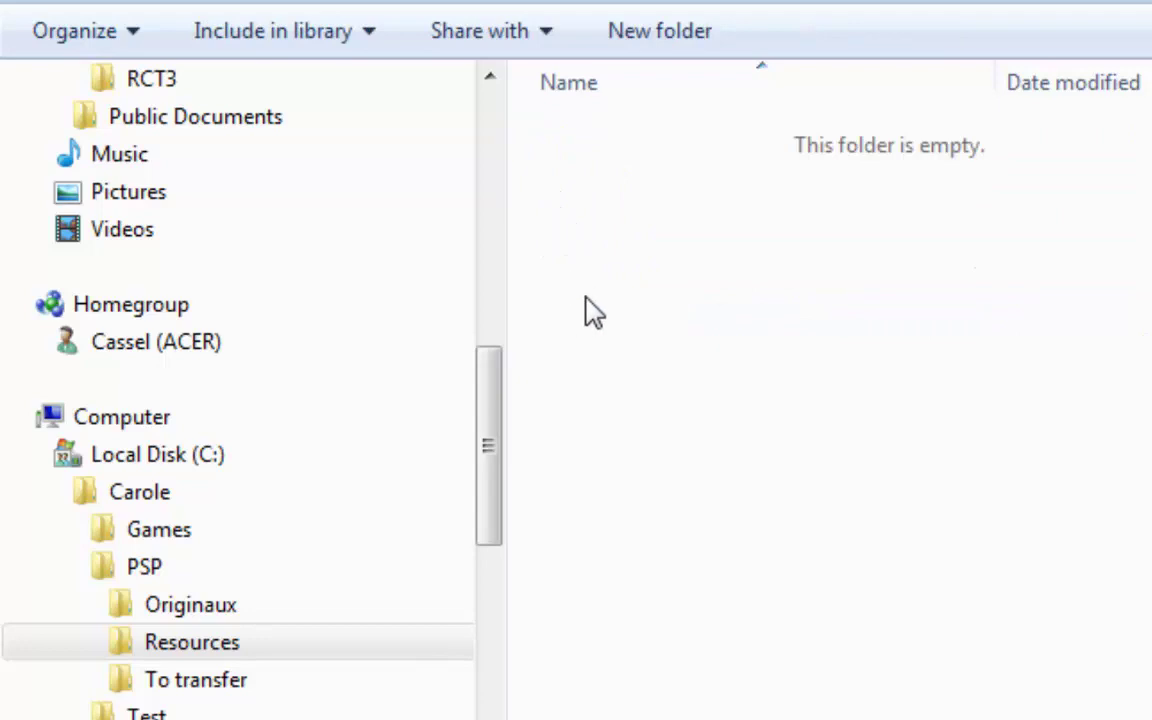
{"action": "key", "text": "ctrl+v"}
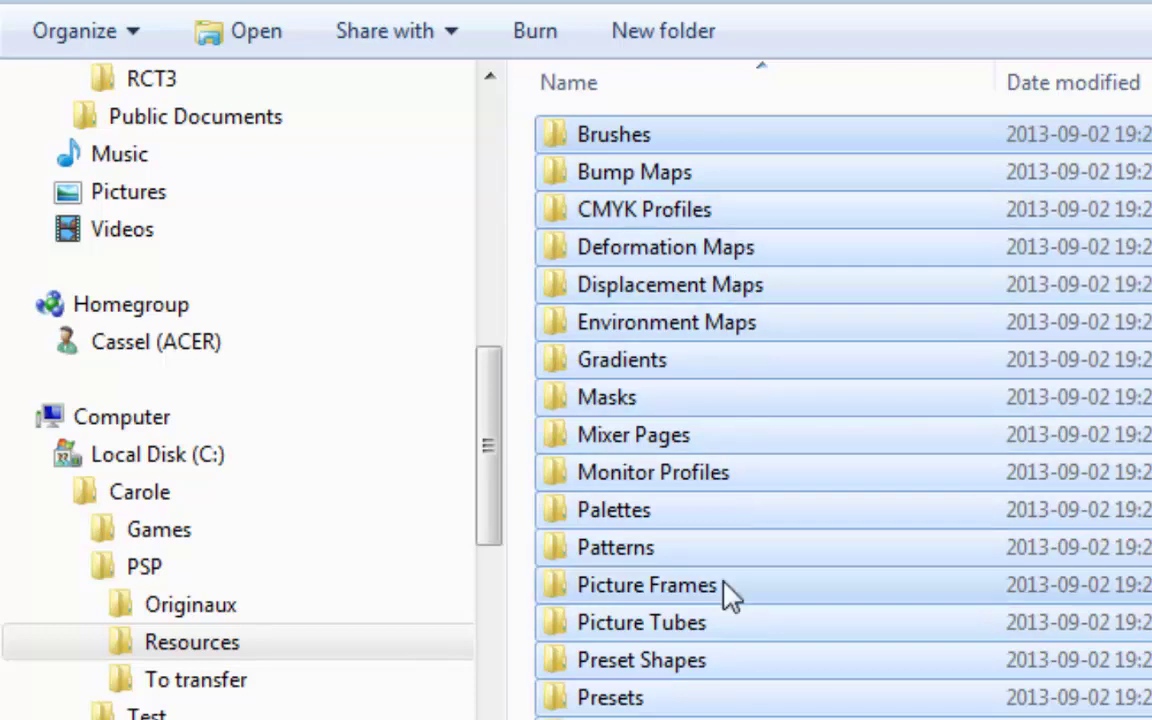
{"action": "left_click", "coordinate": [730, 715]}
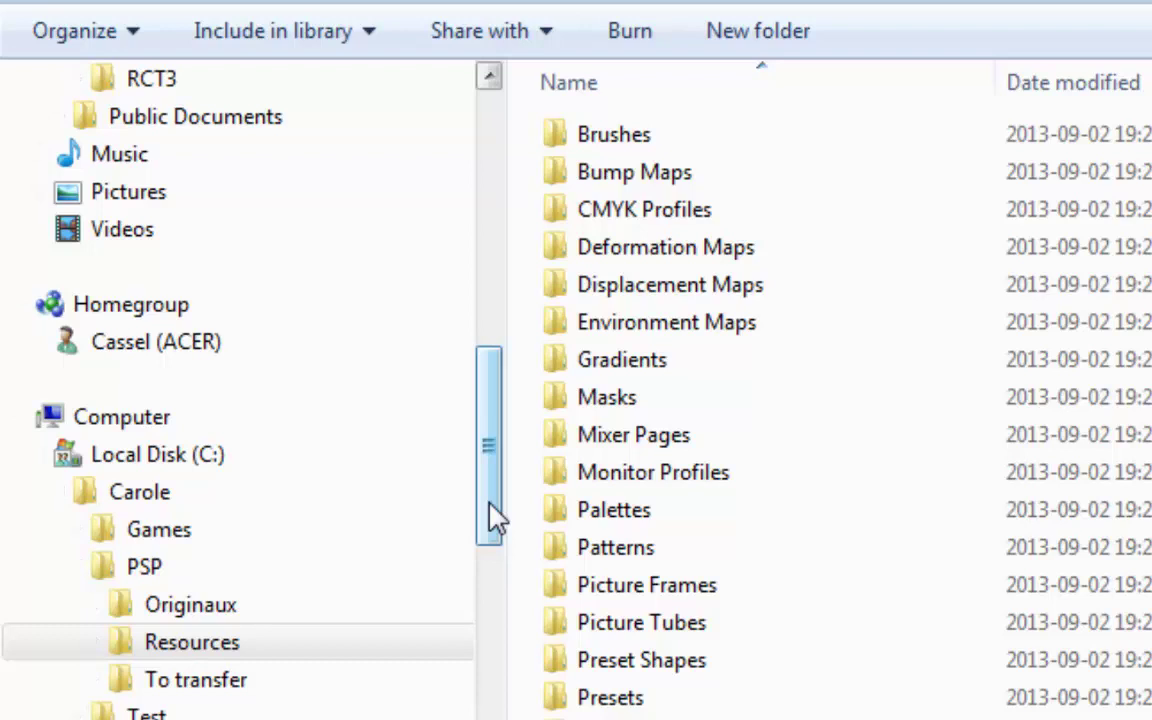
{"action": "mouse_move", "coordinate": [497, 518]}
{"action": "left_mouse_down"}
{"action": "mouse_move", "coordinate": [507, 432]}
{"action": "mouse_move", "coordinate": [483, 312]}
{"action": "left_mouse_up"}
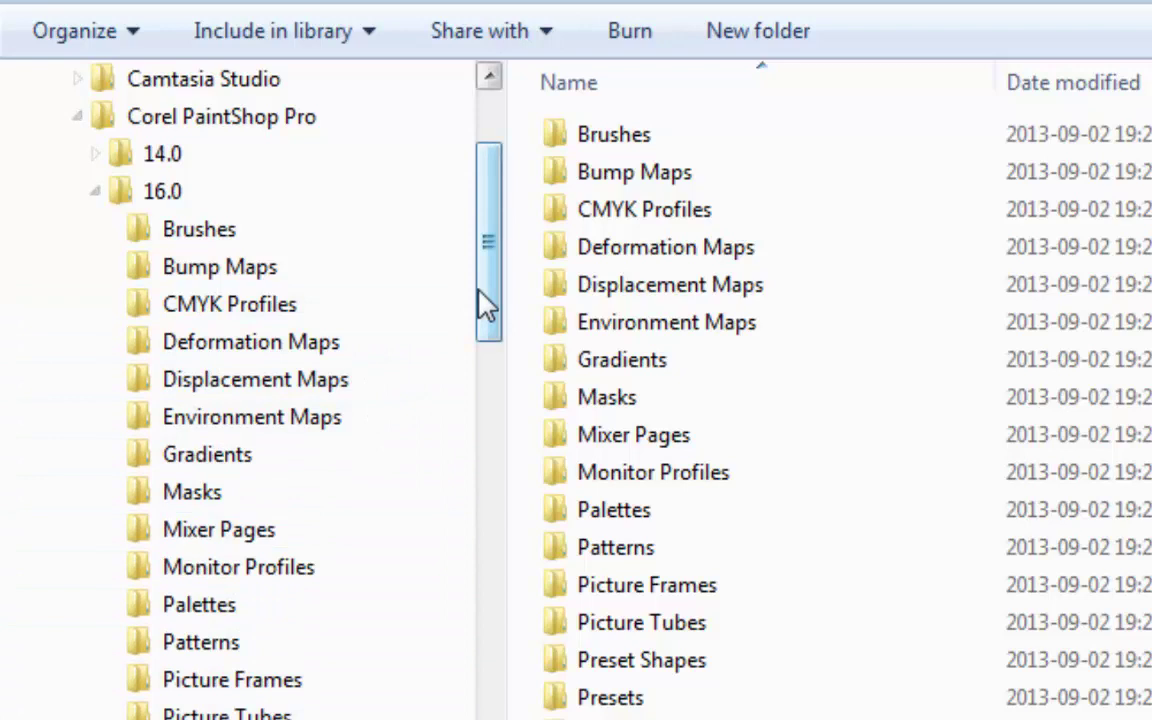
{"action": "mouse_move", "coordinate": [478, 303]}
{"action": "left_mouse_down"}
{"action": "mouse_move", "coordinate": [509, 342]}
{"action": "mouse_move", "coordinate": [510, 440]}
{"action": "left_mouse_up"}
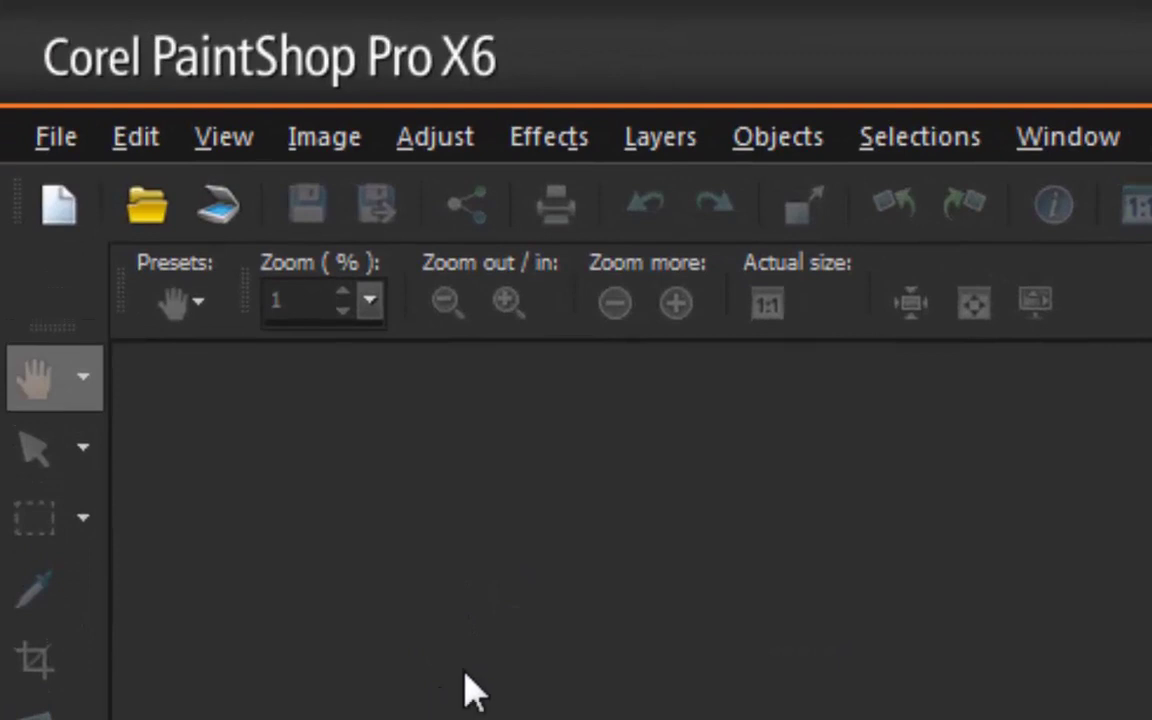
- Bring up the File > Preferences submenu in PaintShop Pro
{"action": "left_click", "coordinate": [64, 143]}
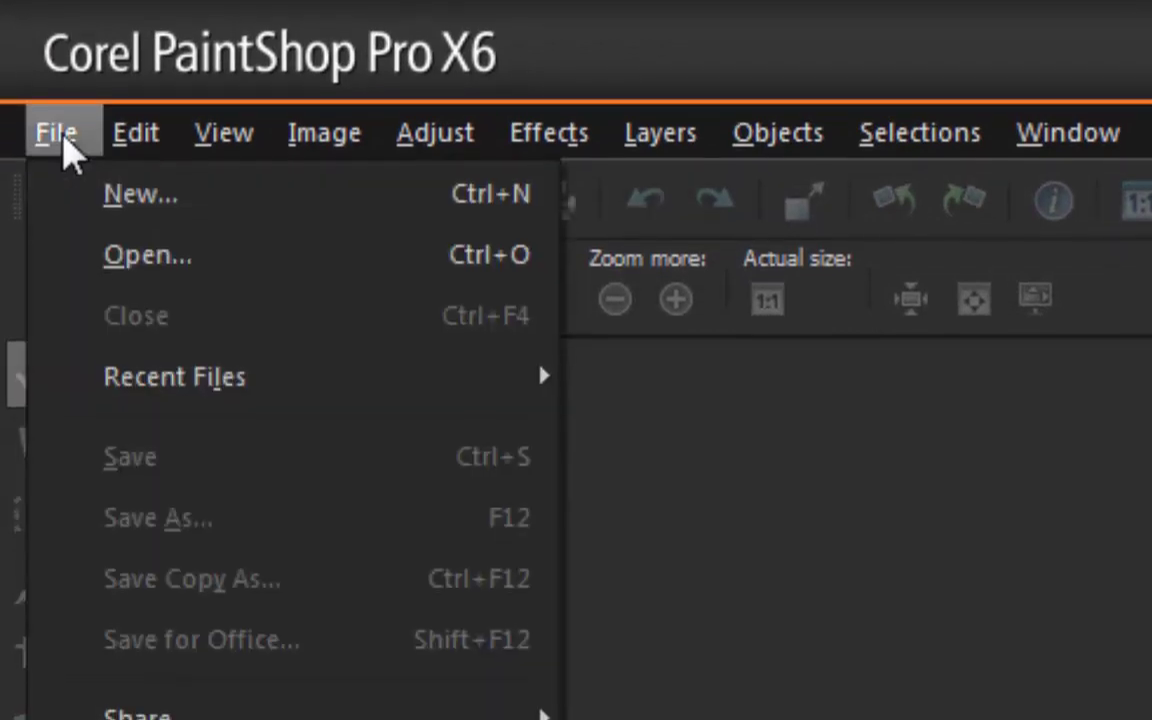
{"action": "mouse_move", "coordinate": [154, 522]}
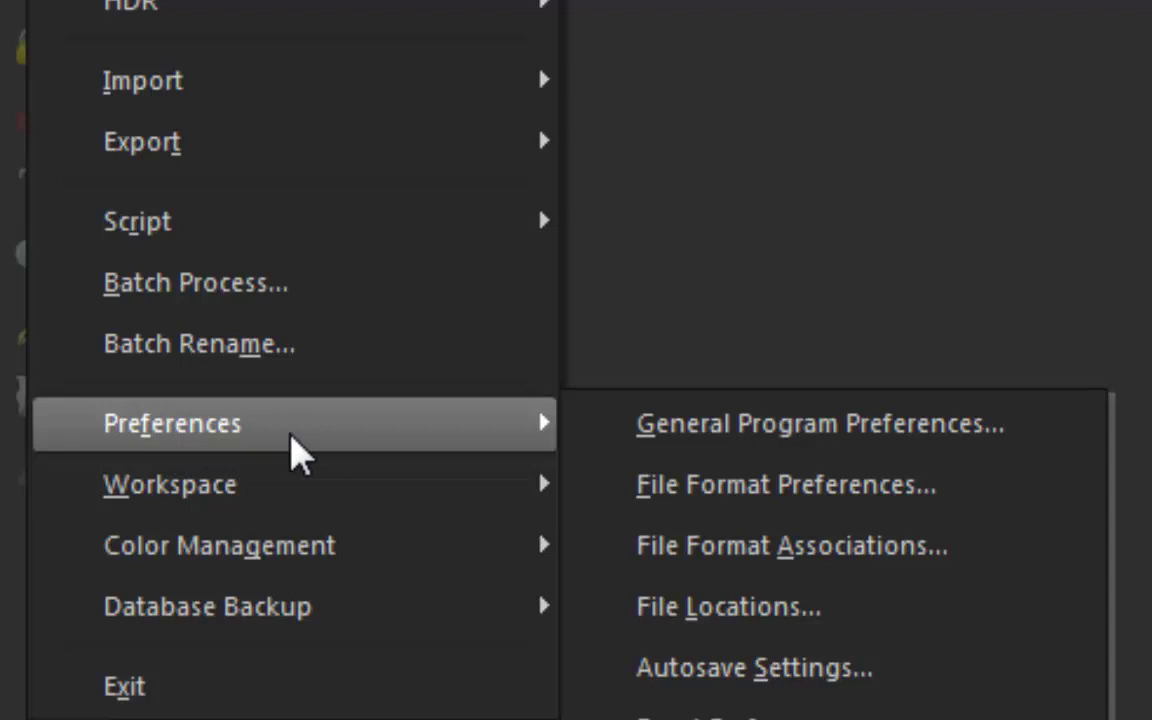
- Open the File Locations preferences and scroll the File types list to Brushes
{"action": "left_click", "coordinate": [655, 612]}
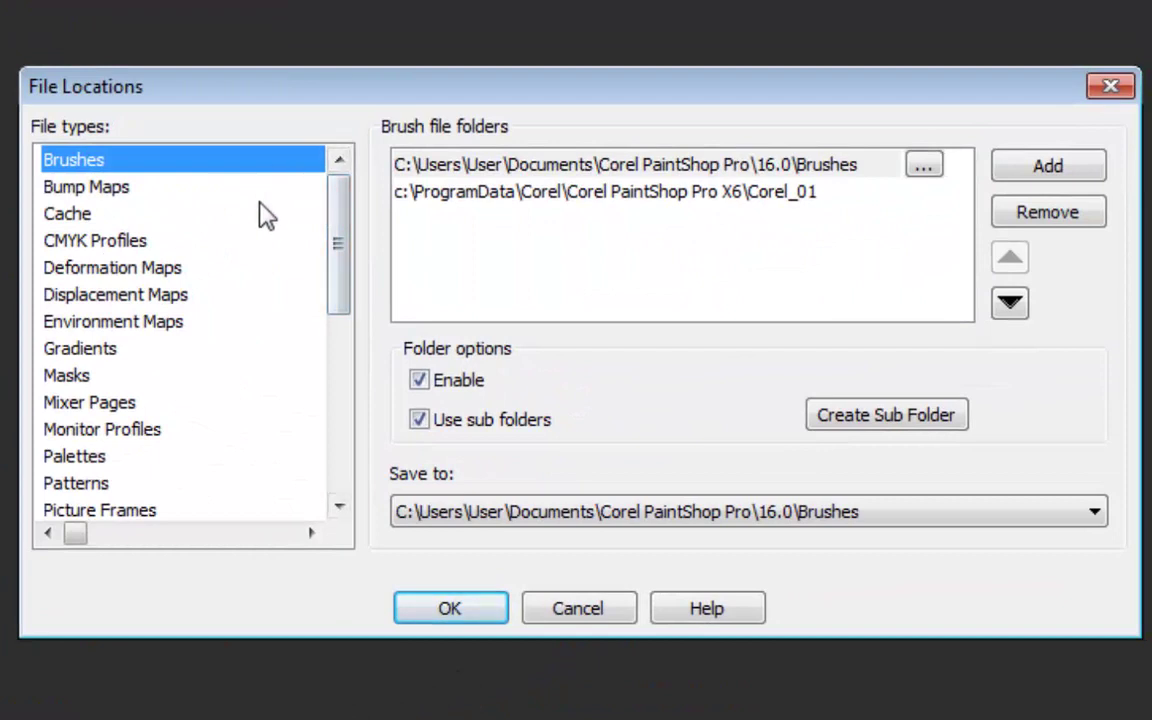
{"action": "mouse_move", "coordinate": [342, 288]}
{"action": "left_mouse_down"}
{"action": "mouse_move", "coordinate": [360, 476]}
{"action": "mouse_move", "coordinate": [338, 250]}
{"action": "left_mouse_up"}
- Add C:\Carole\PSP\Resources\MyPSPResources\Brushes as a brush search folder
{"action": "left_click", "coordinate": [1040, 178]}
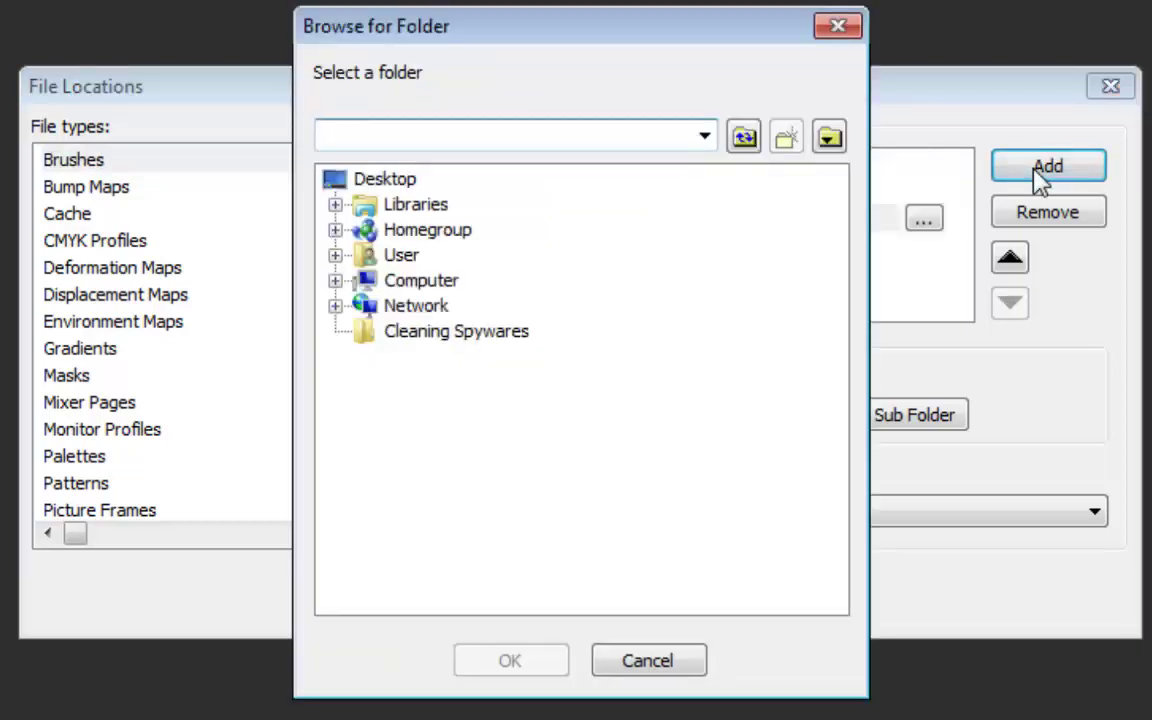
{"action": "left_click", "coordinate": [336, 281]}
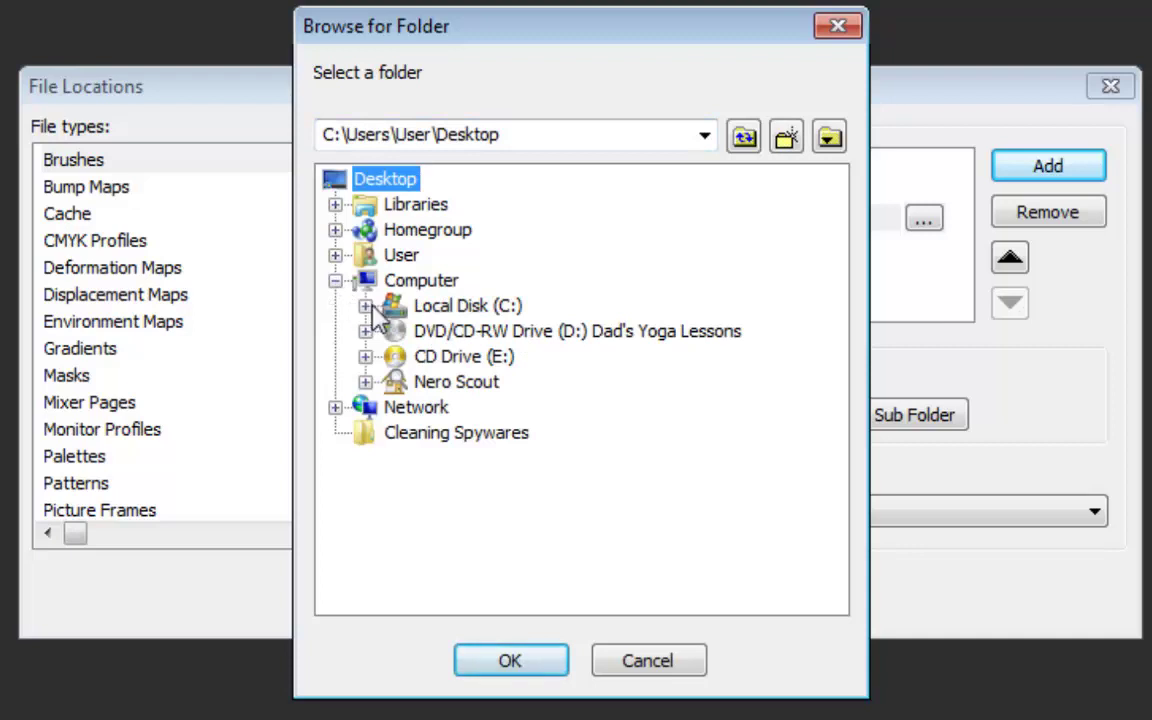
{"action": "left_click", "coordinate": [366, 306]}
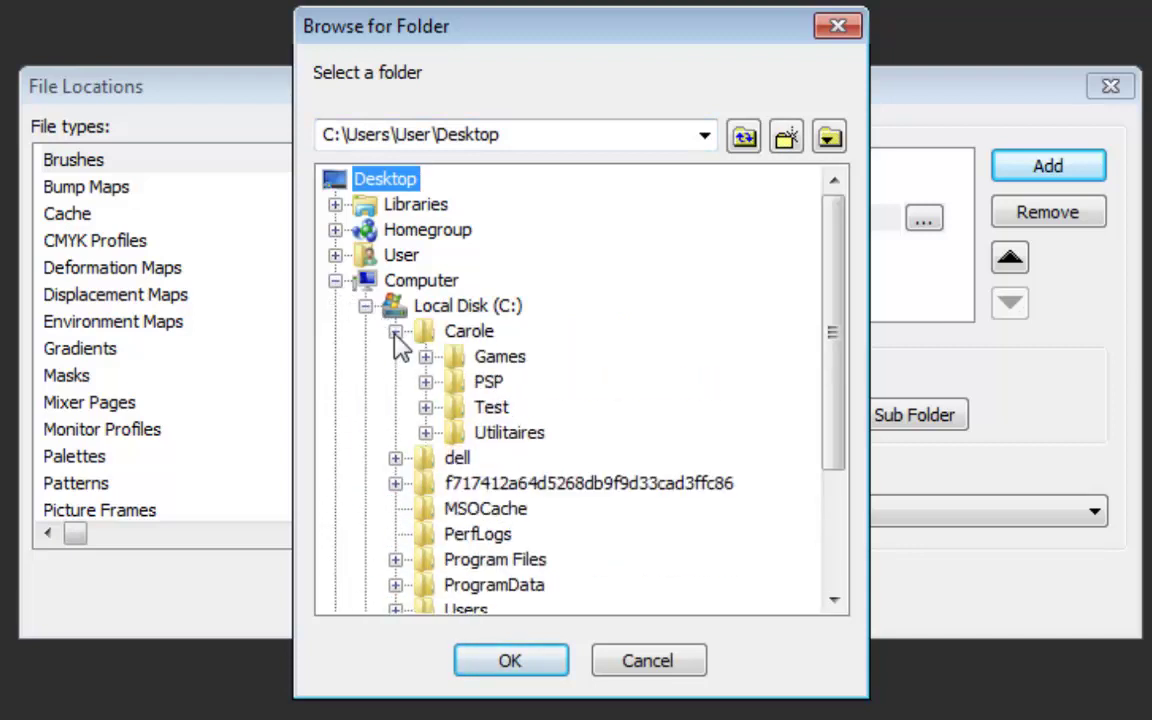
{"action": "left_click", "coordinate": [425, 381]}
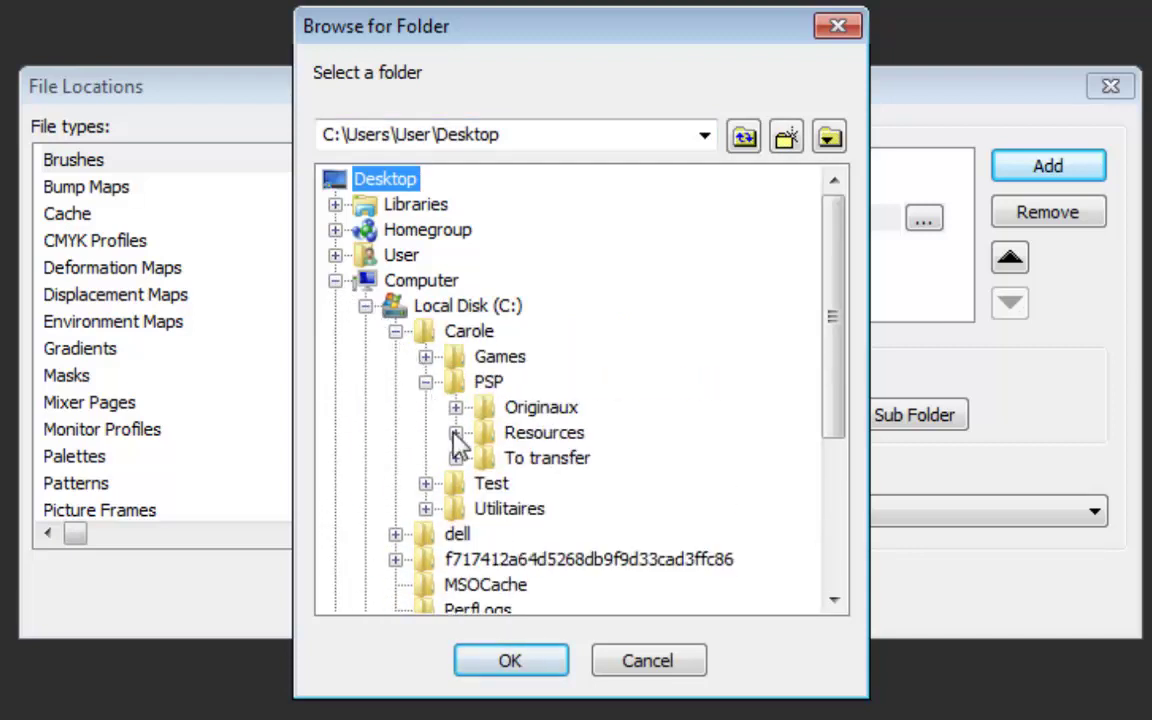
{"action": "left_click", "coordinate": [455, 432]}
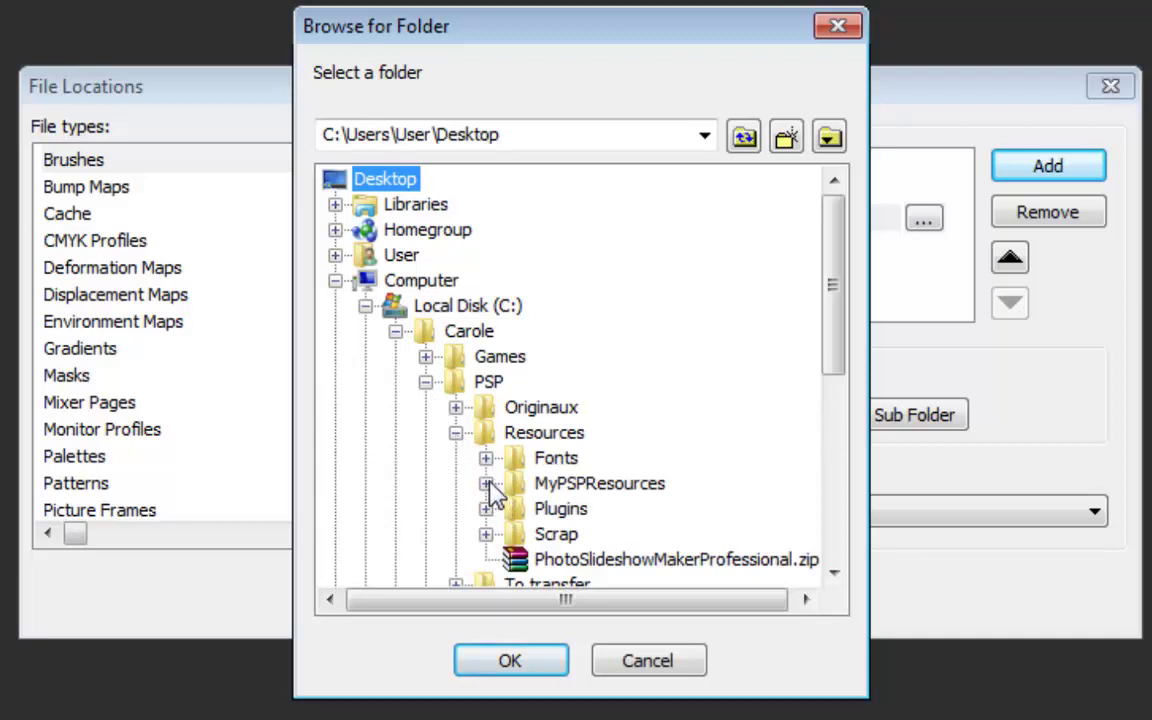
{"action": "left_click", "coordinate": [486, 484]}
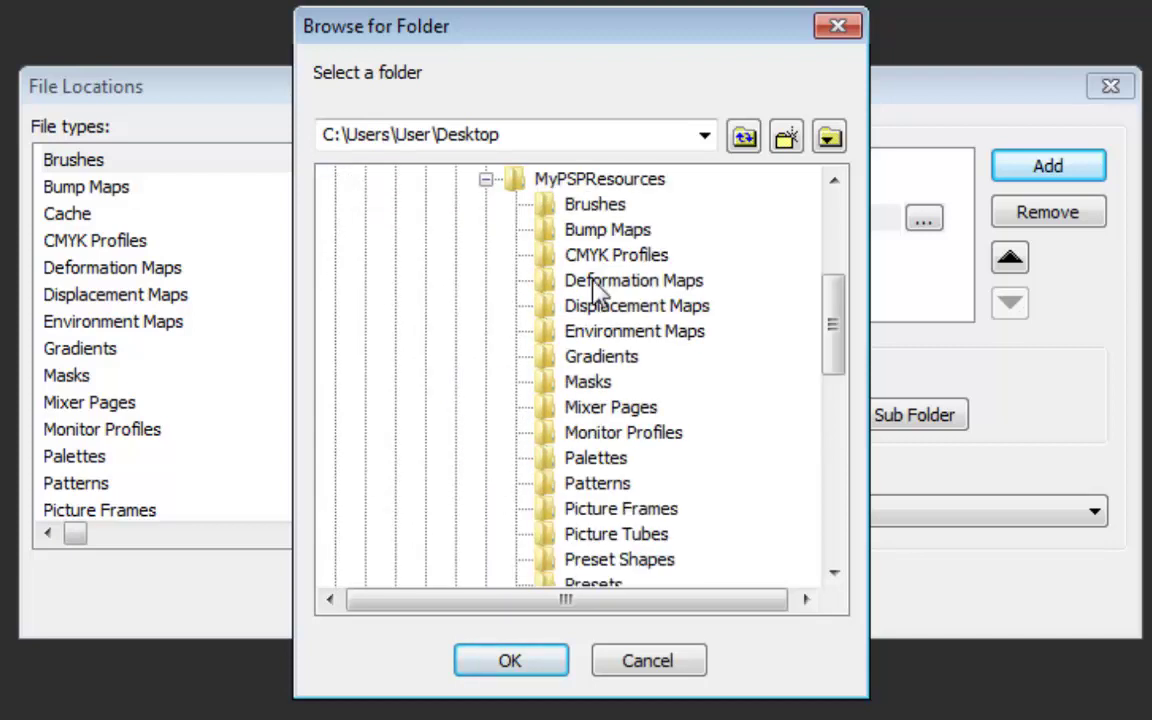
{"action": "left_click", "coordinate": [603, 210]}
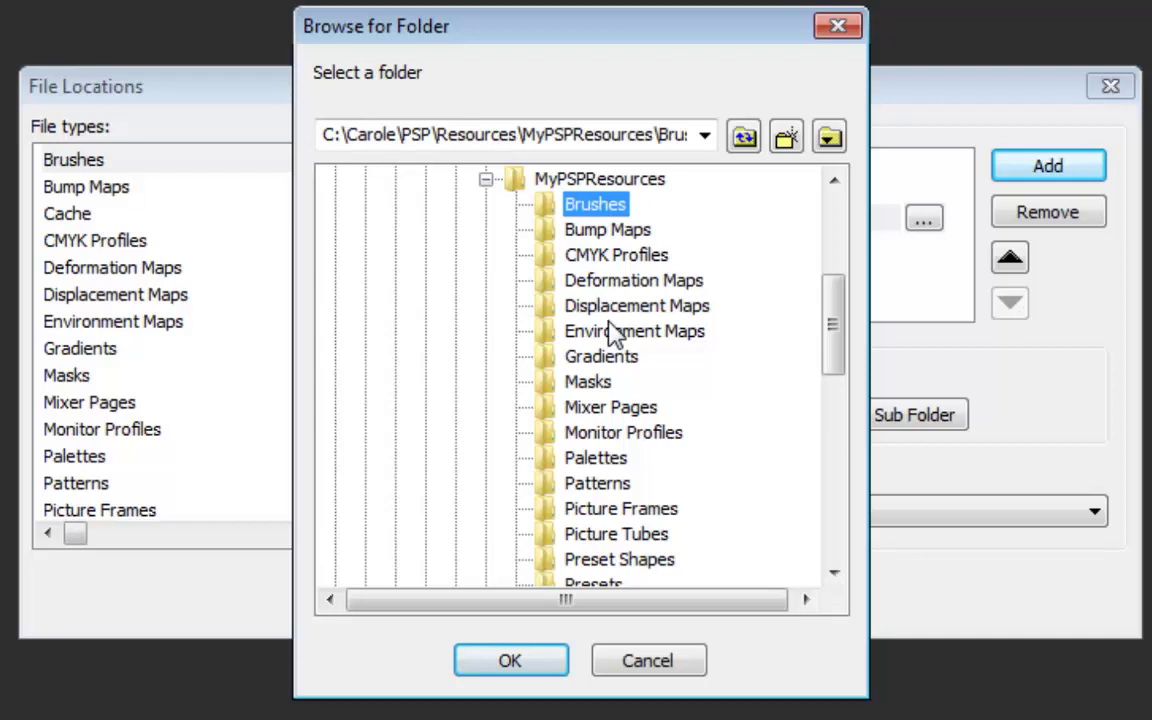
{"action": "left_click", "coordinate": [507, 660]}
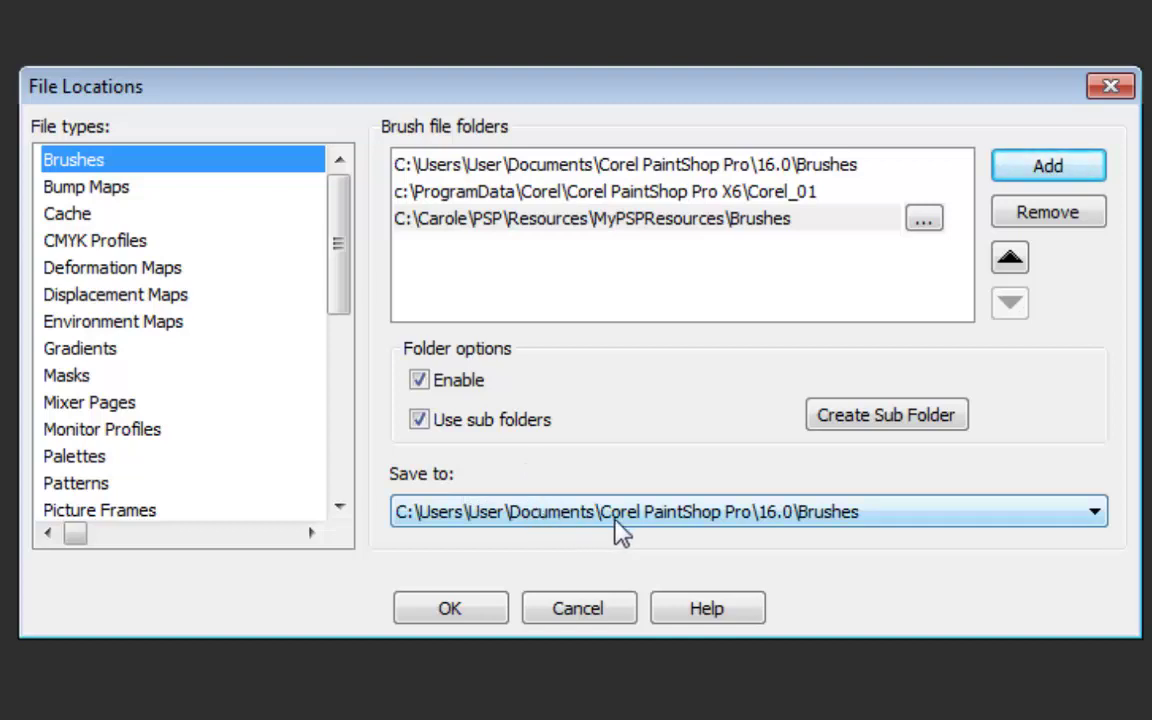
- Set the Brushes Save to location to the MyPSPResources Brushes folder
{"action": "left_click", "coordinate": [1055, 515]}
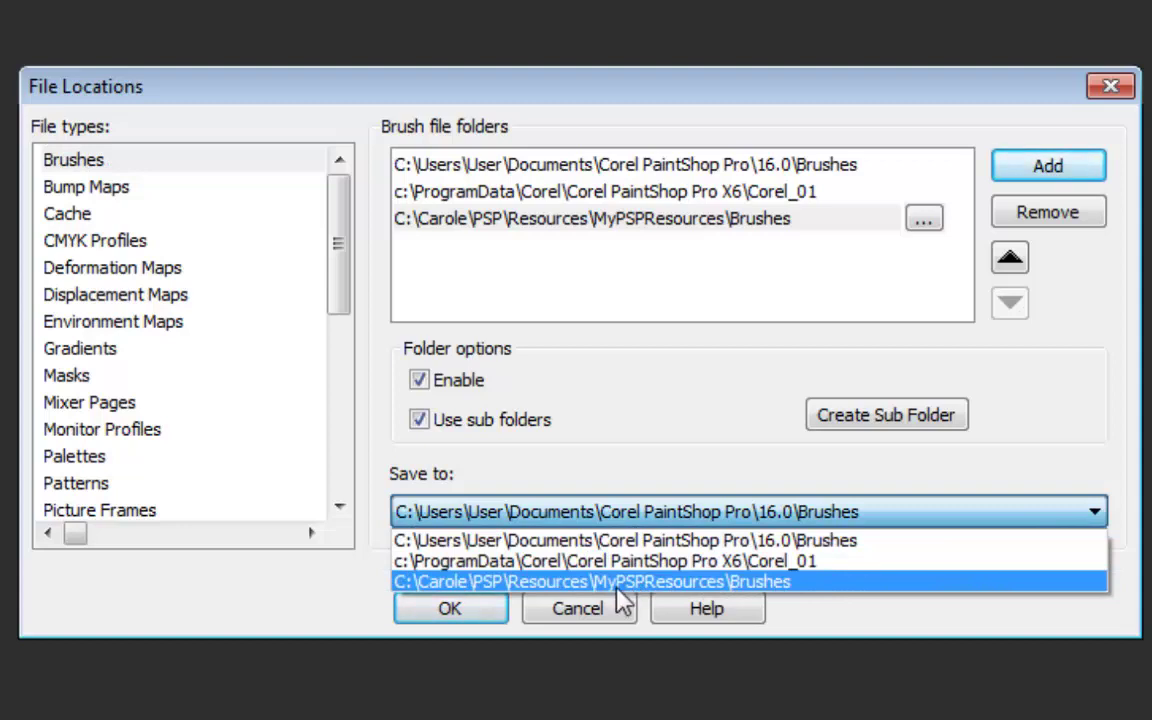
{"action": "left_click", "coordinate": [759, 588]}
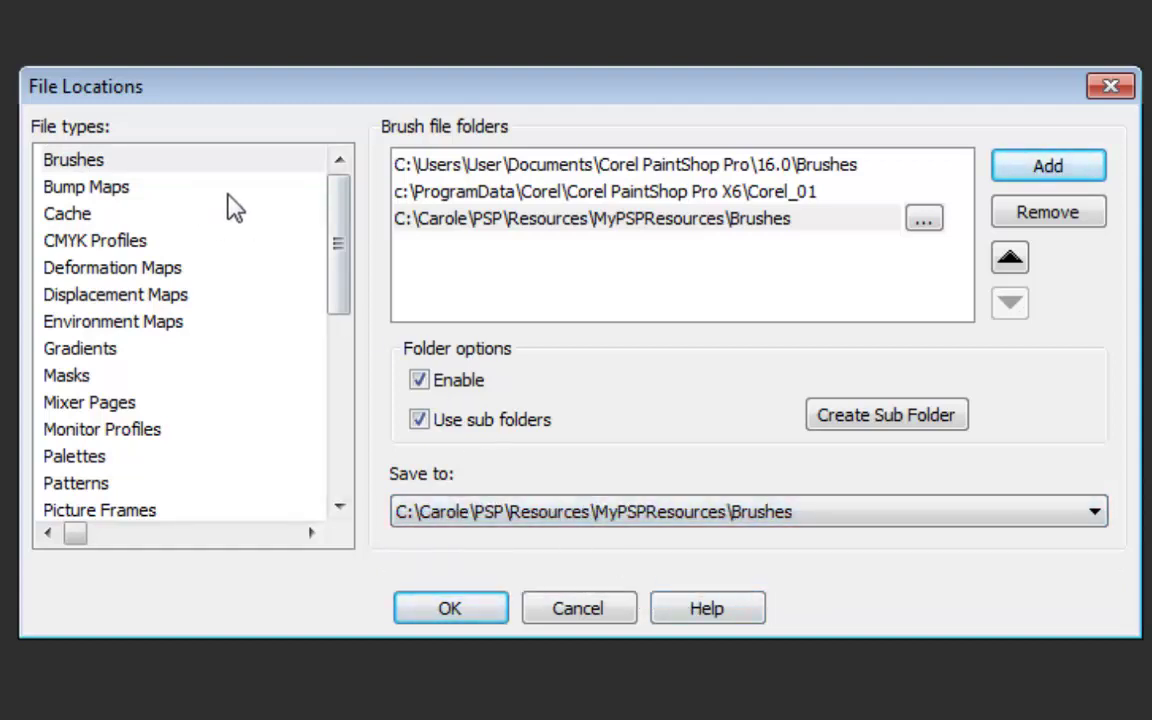
{"action": "left_click", "coordinate": [130, 199]}
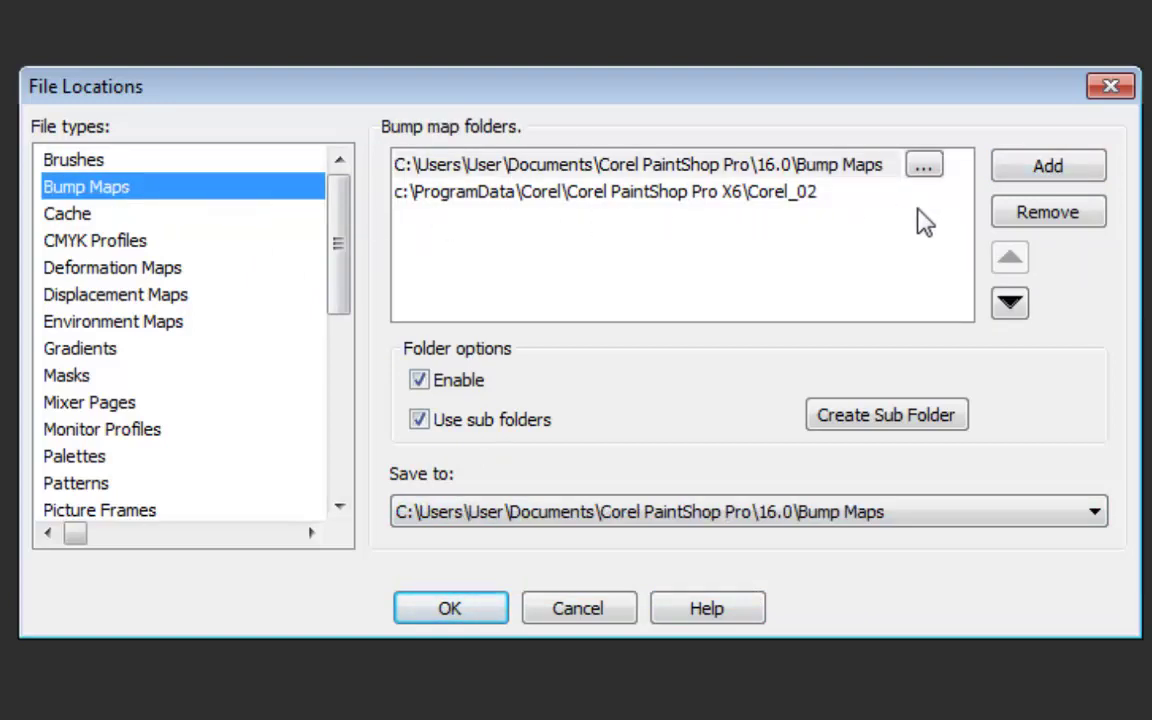
- Add MyPSPResources\Bump Maps as a bump map folder and set it as Save to
{"action": "left_click", "coordinate": [1018, 178]}
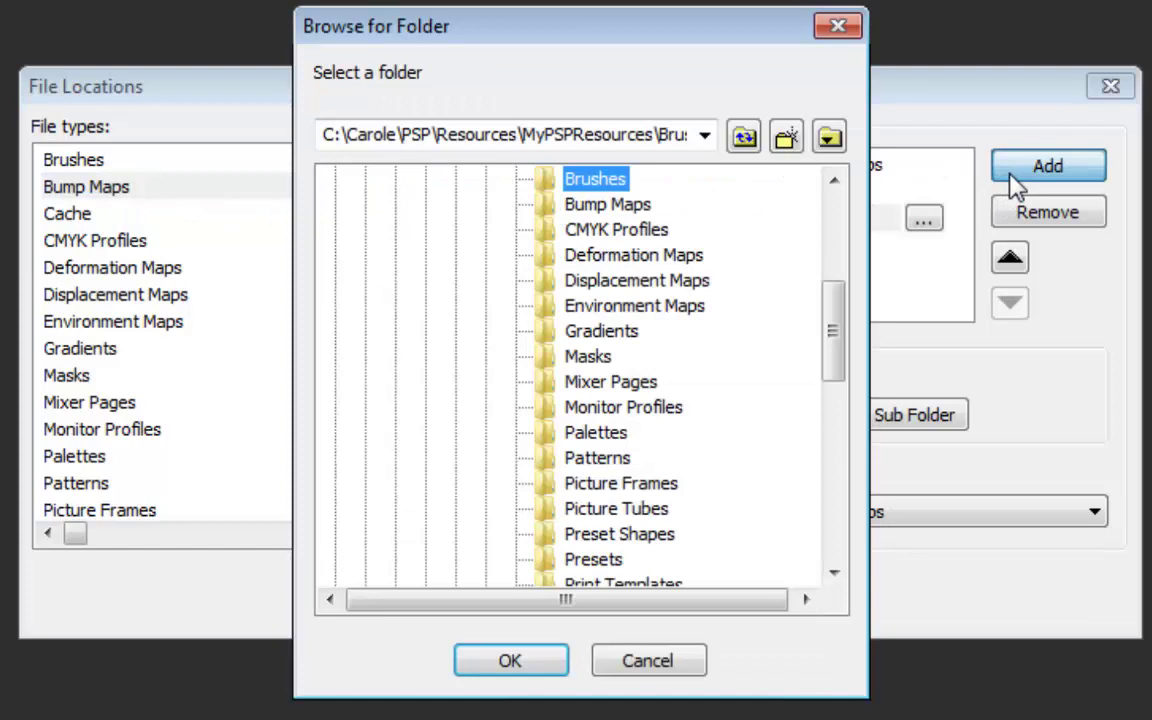
{"action": "left_click", "coordinate": [613, 207]}
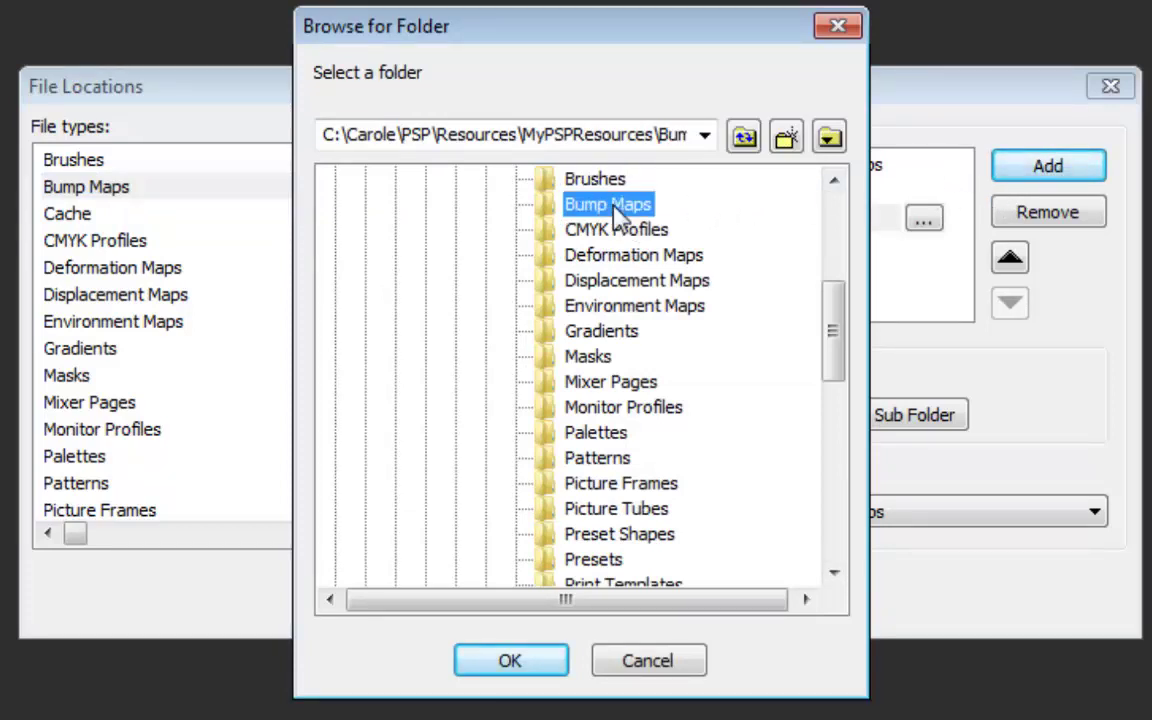
{"action": "left_click", "coordinate": [510, 660]}
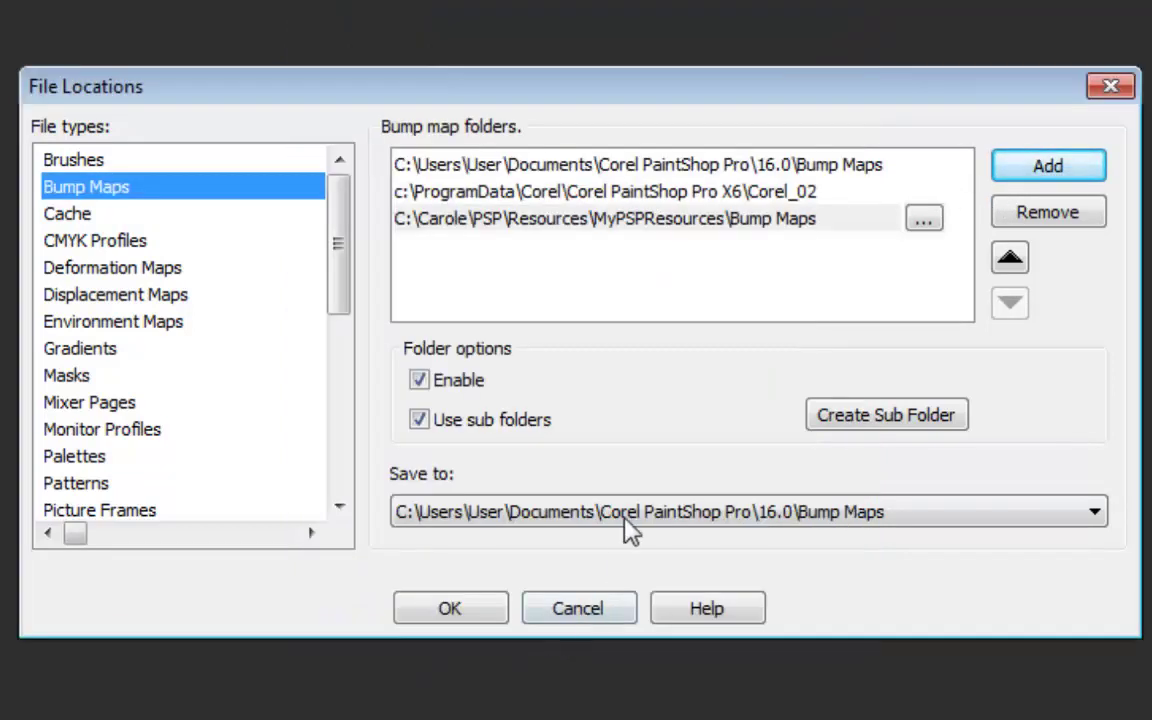
{"action": "left_click", "coordinate": [632, 528]}
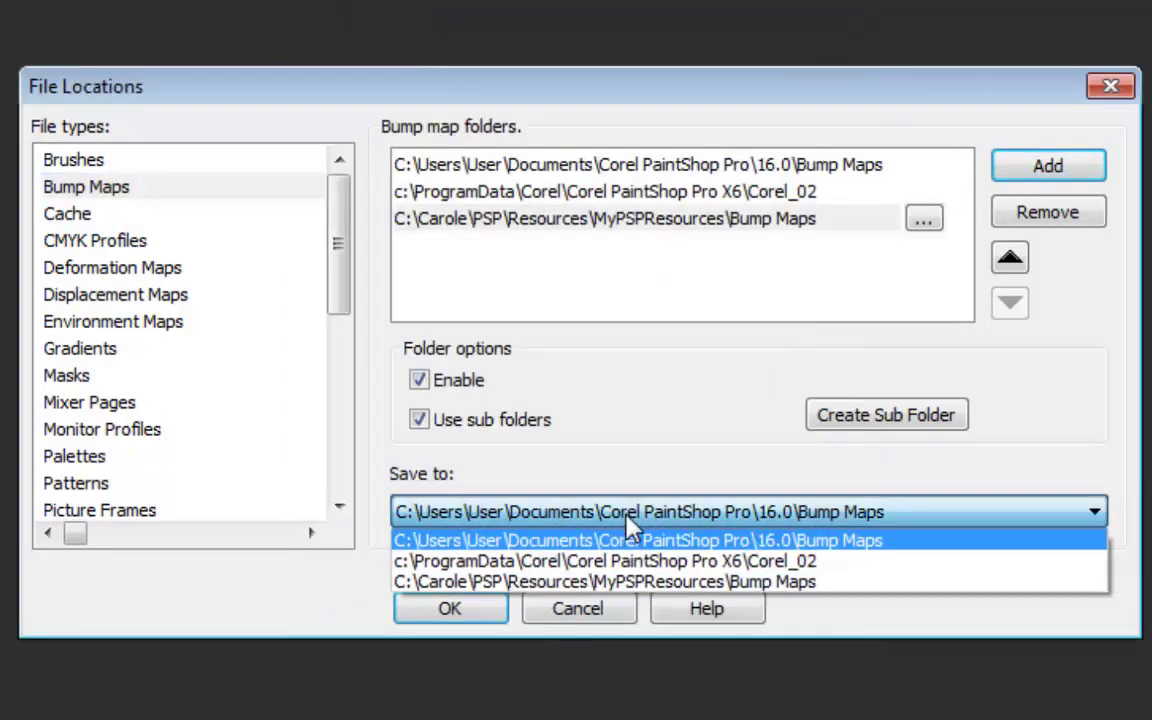
{"action": "left_click", "coordinate": [617, 584]}
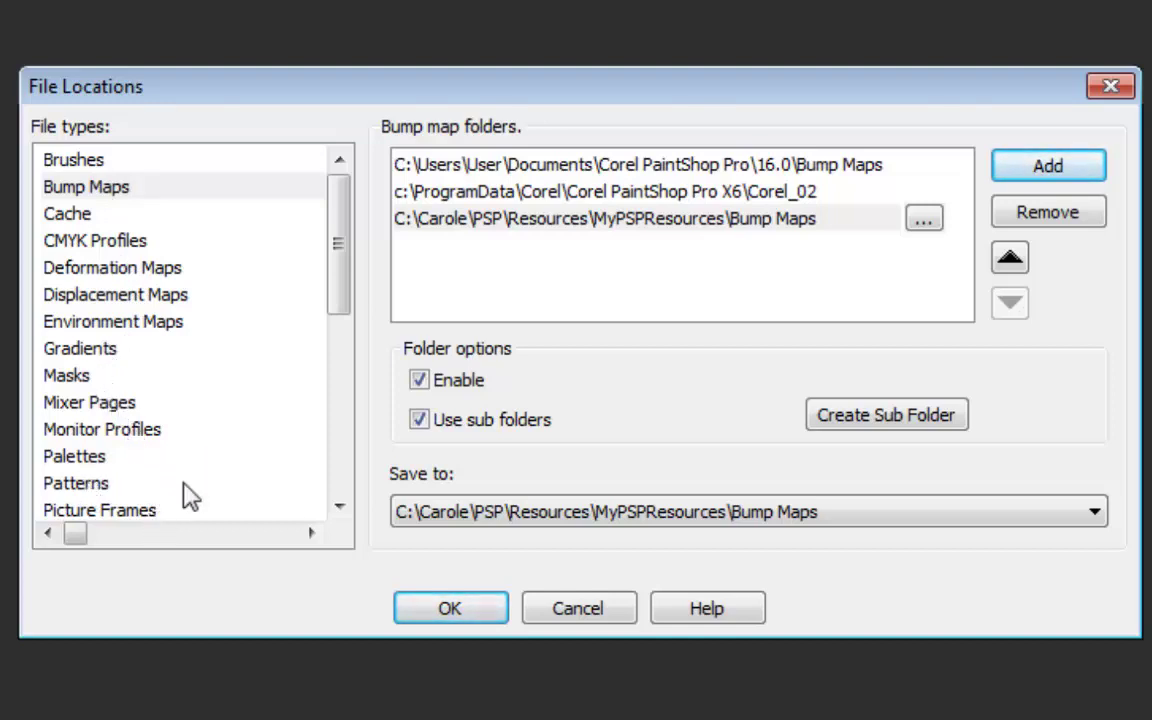
{"action": "left_click_drag", "start_coordinate": [334, 241], "coordinate": [334, 381]}
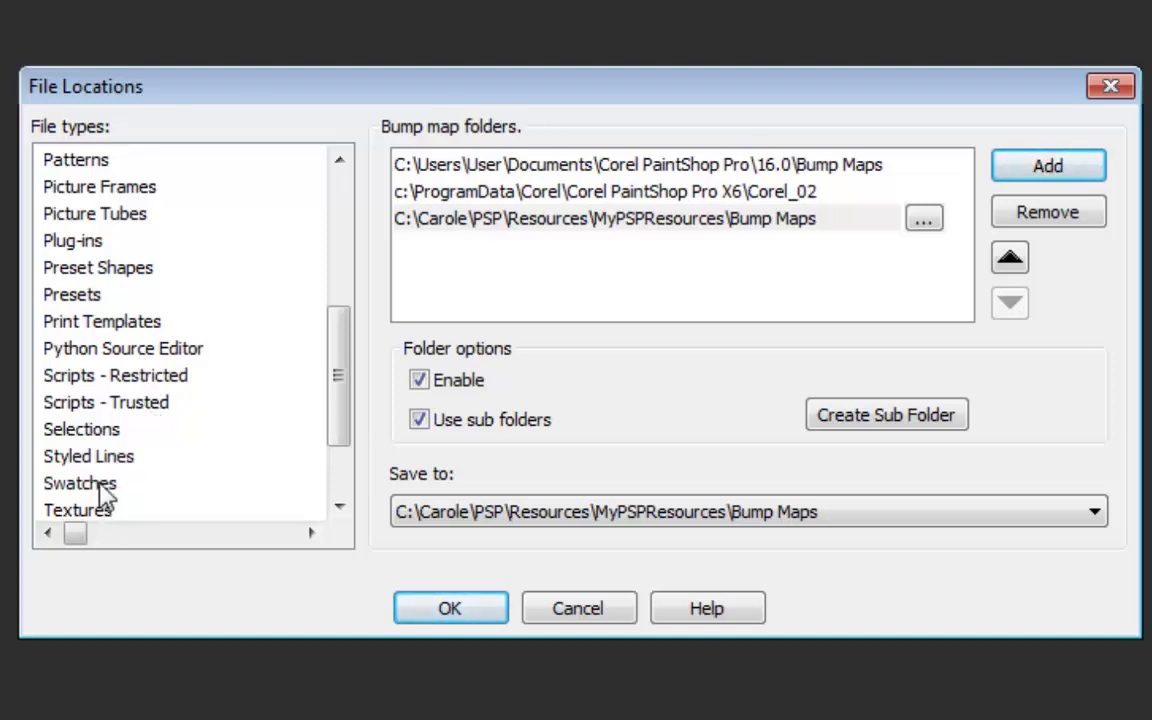
{"action": "left_click_drag", "start_coordinate": [345, 429], "coordinate": [345, 476]}
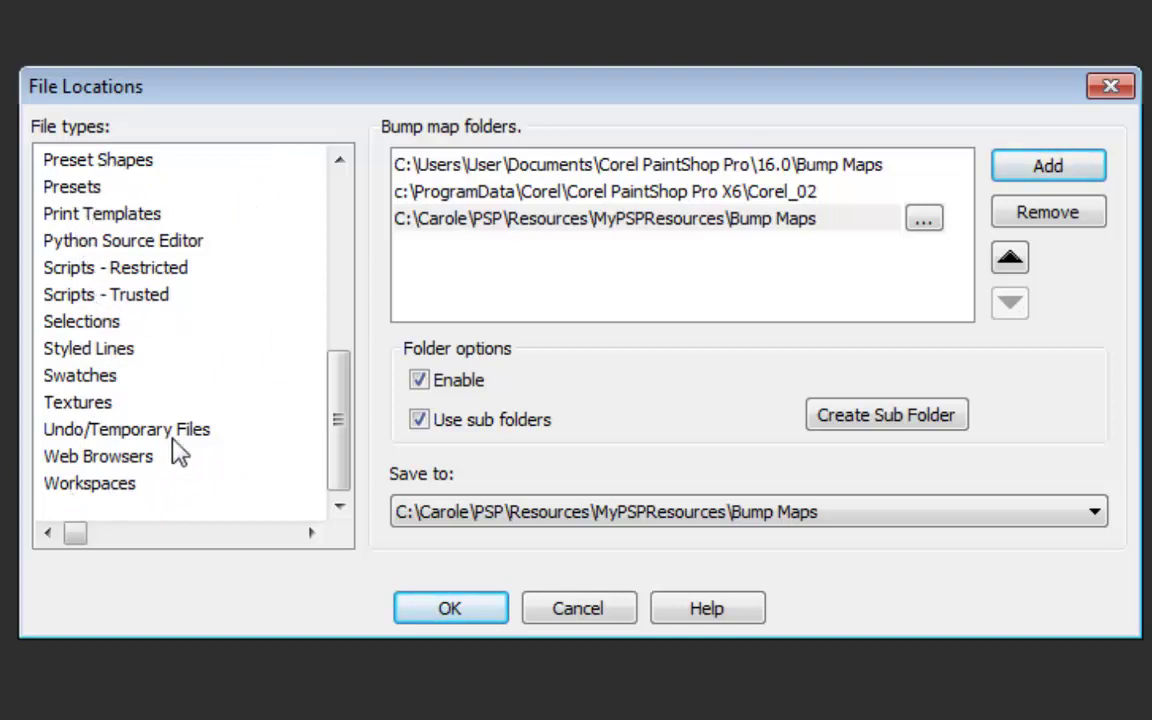
{"action": "left_click_drag", "start_coordinate": [333, 432], "coordinate": [360, 224]}
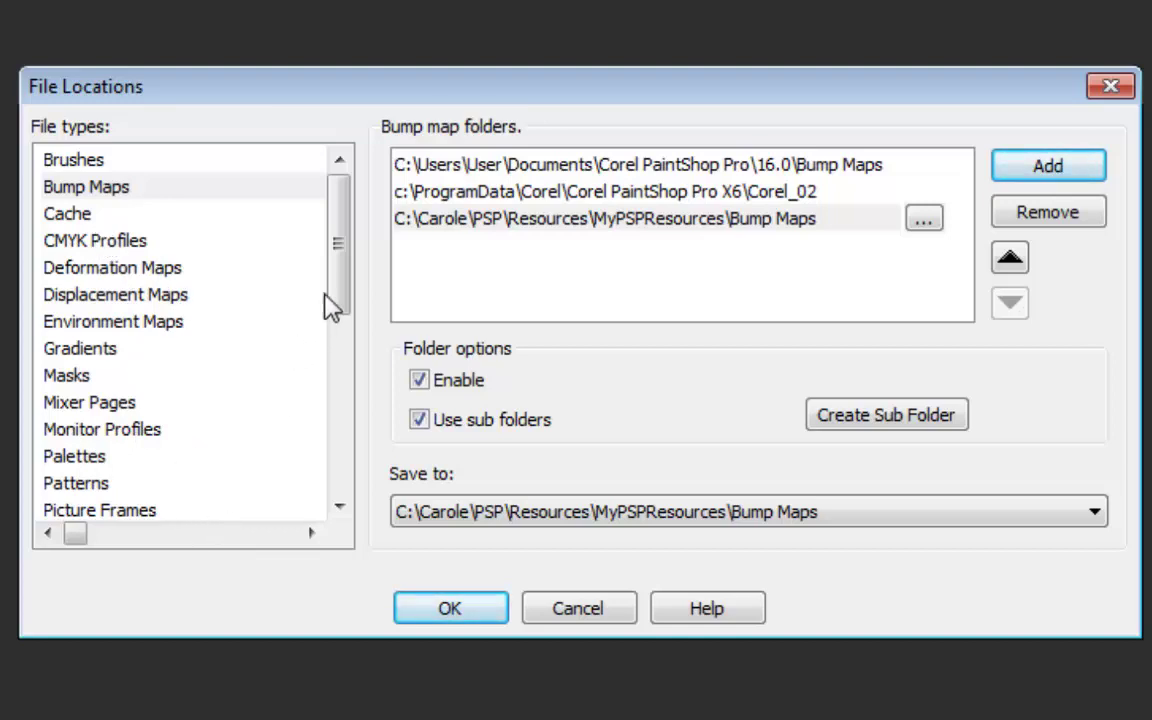
- Confirm the File Locations dialog with OK to apply the new folders
{"action": "left_click", "coordinate": [450, 610]}
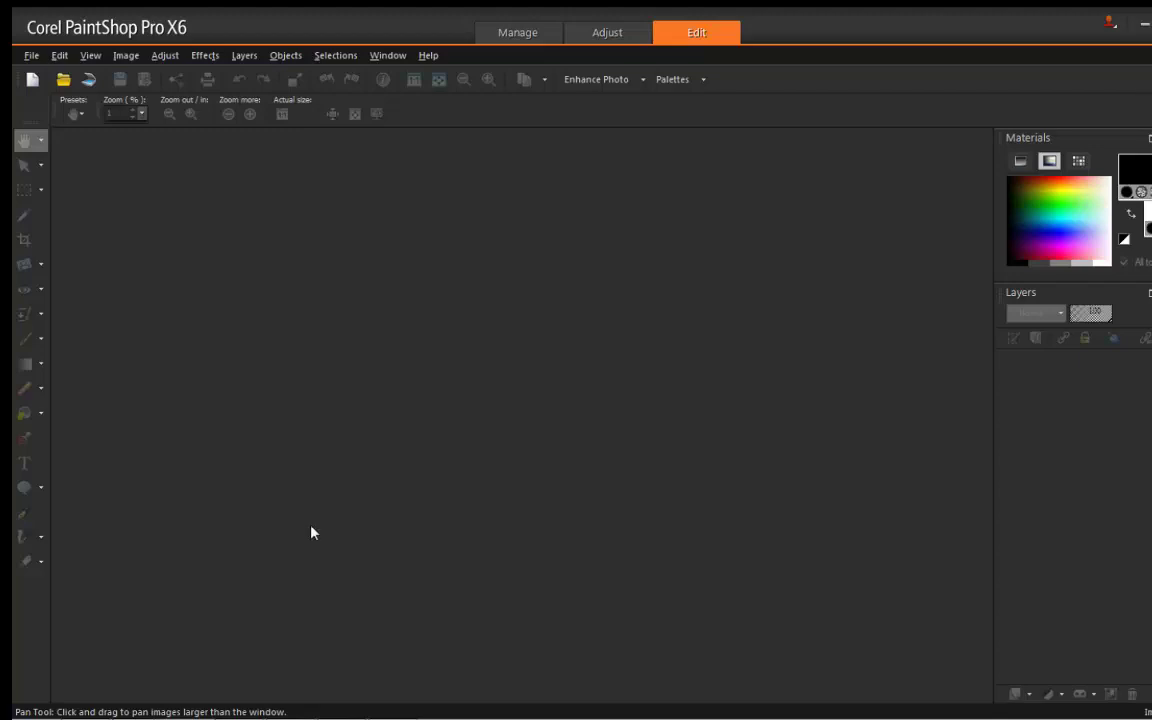
{"action": "left_click", "coordinate": [206, 694]}
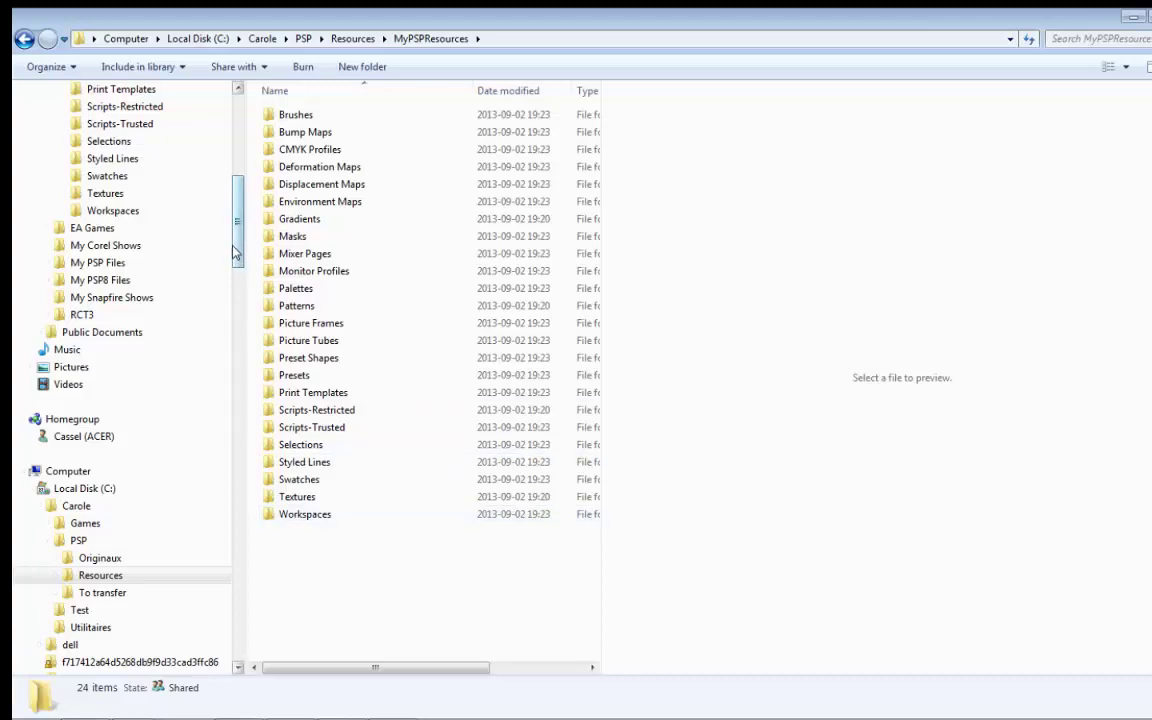
{"action": "left_click_drag", "start_coordinate": [244, 244], "coordinate": [234, 157]}
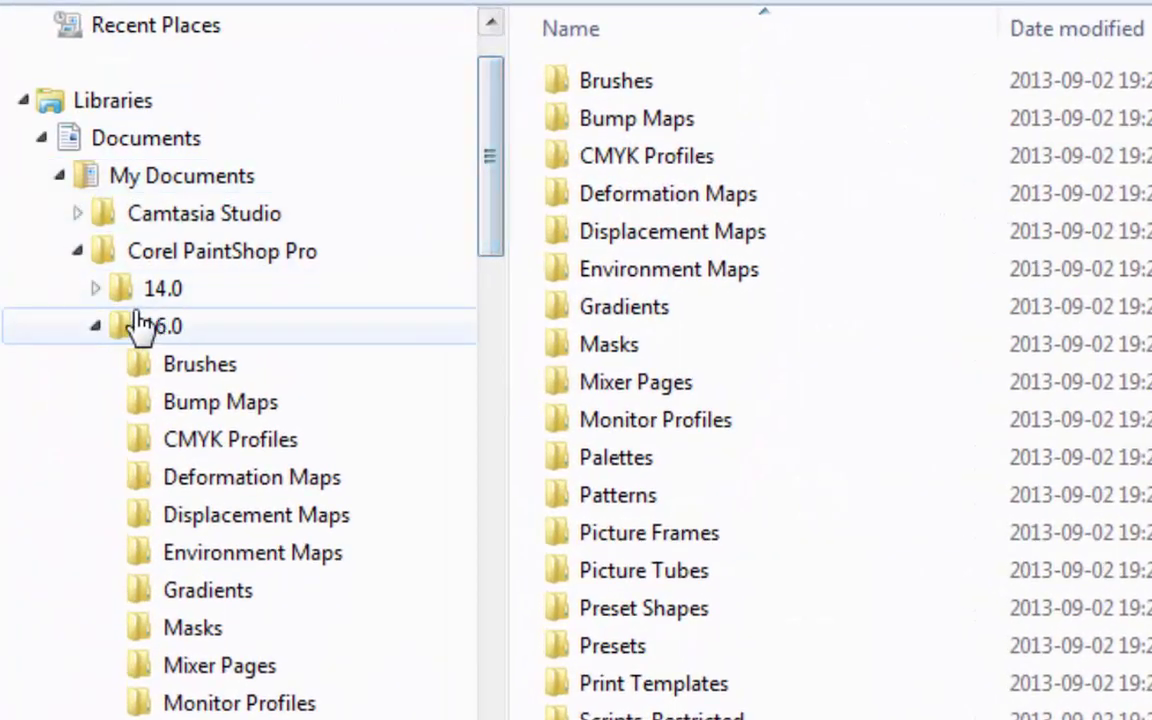
{"action": "left_click", "coordinate": [94, 290]}
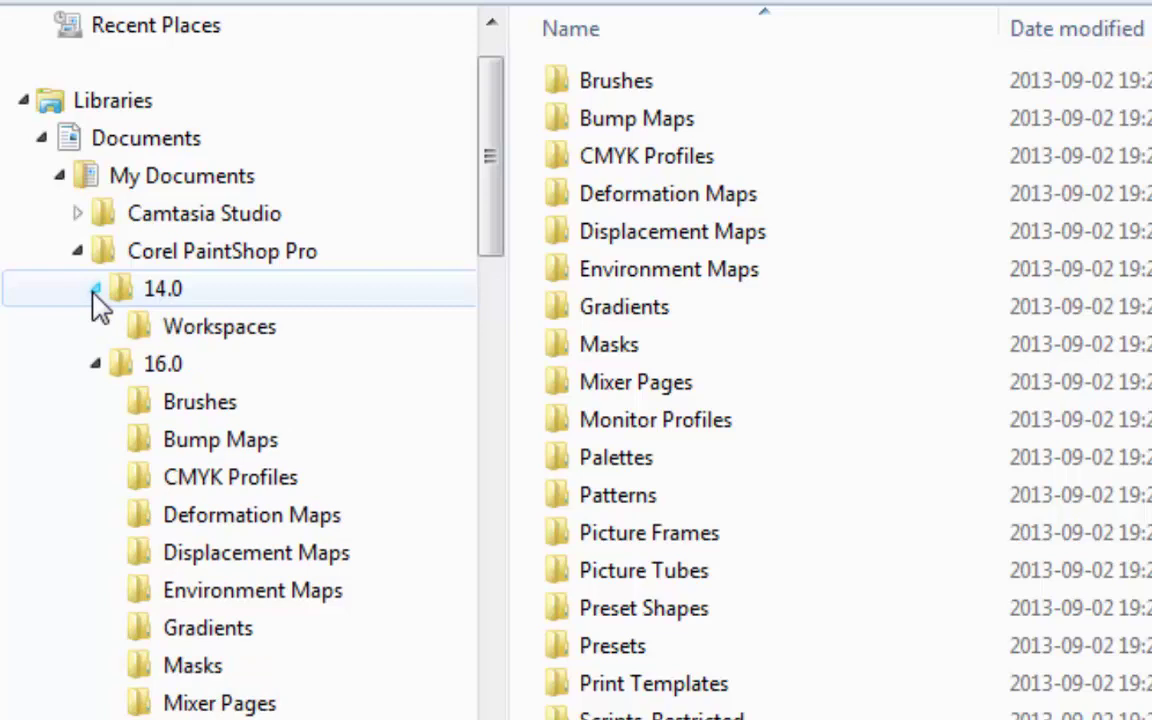
{"action": "left_click", "coordinate": [94, 290]}
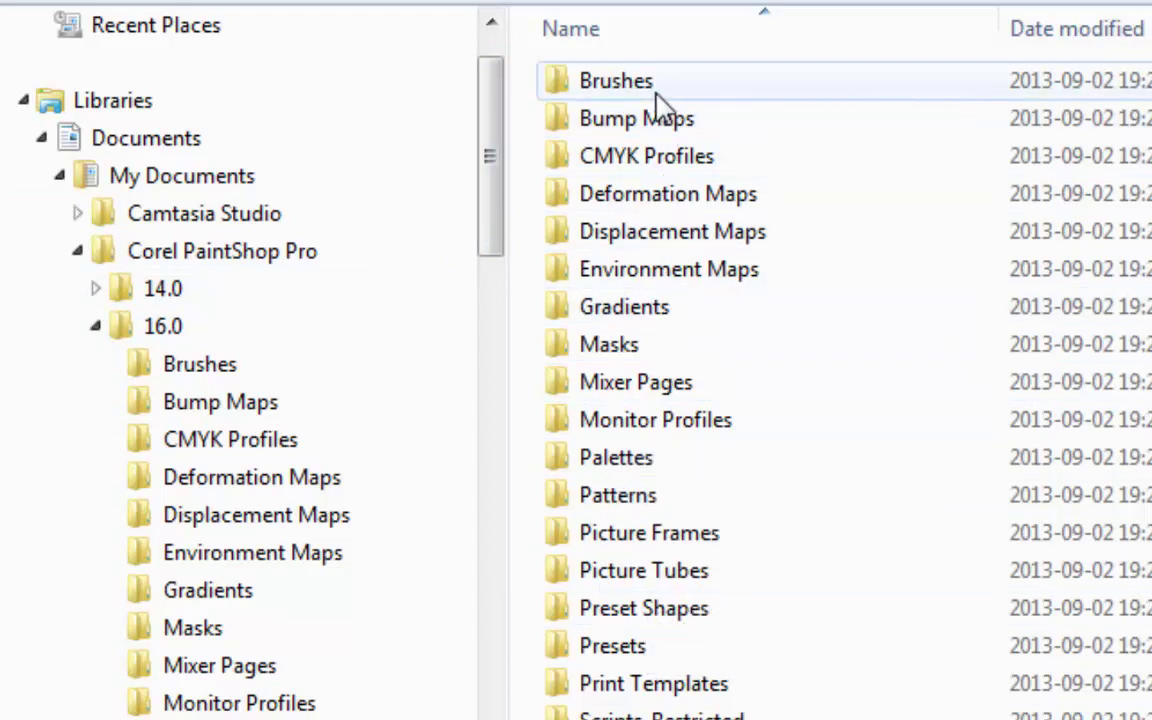
{"action": "mouse_move", "coordinate": [660, 100]}
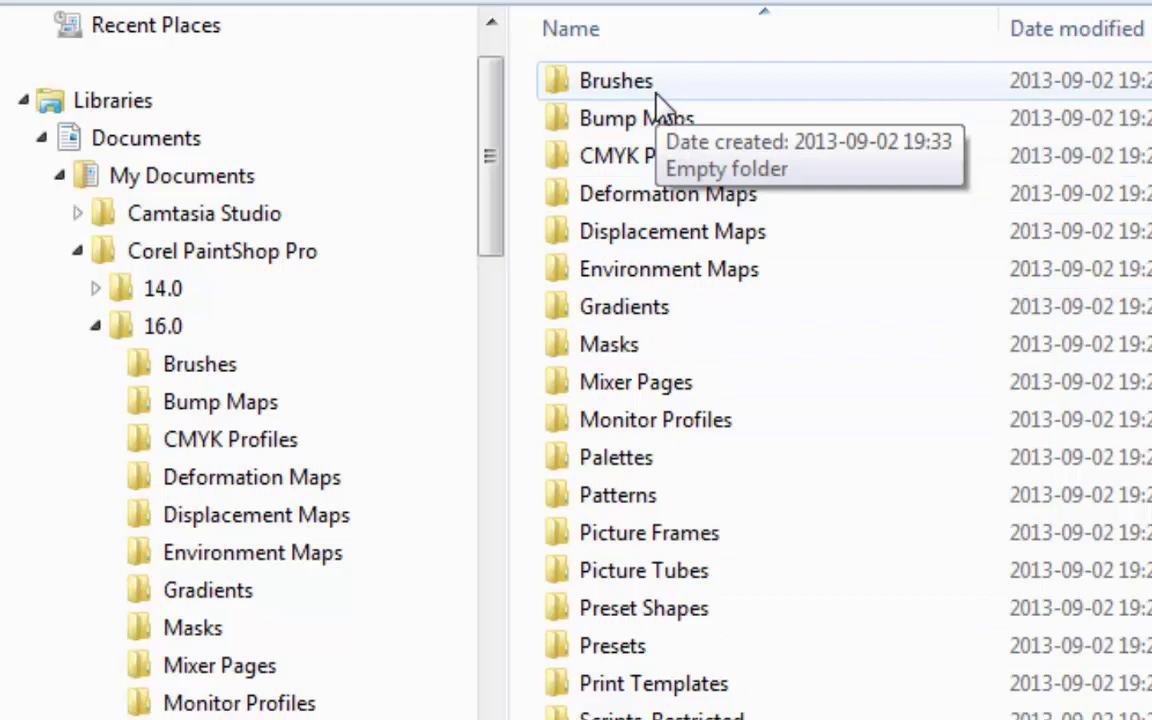